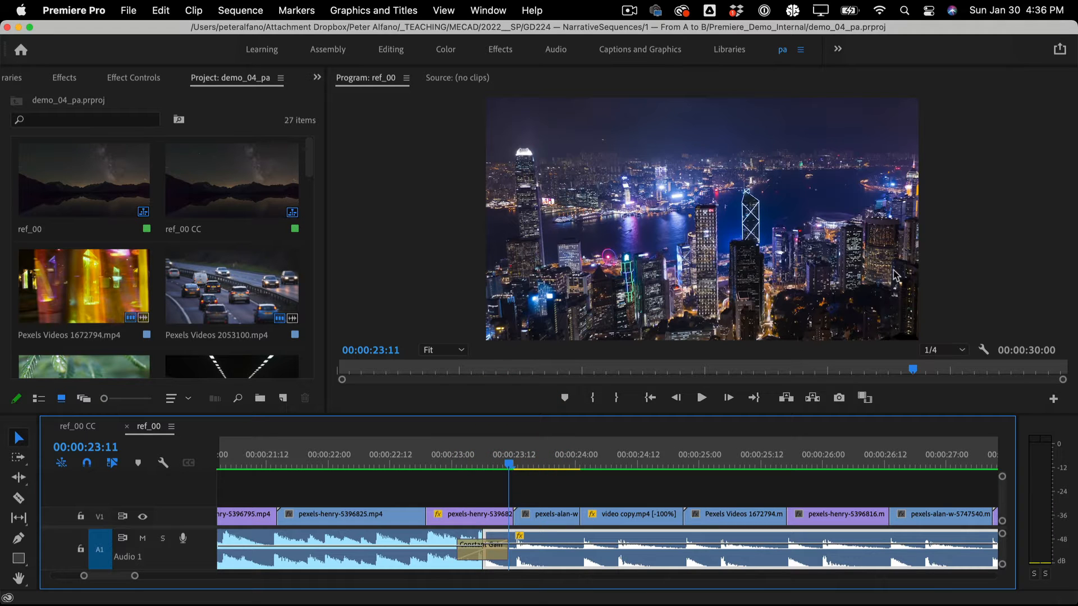
Mute the Audio 1 track in the ref_00 sequence
left_click_drag(533, 456, 534, 456)
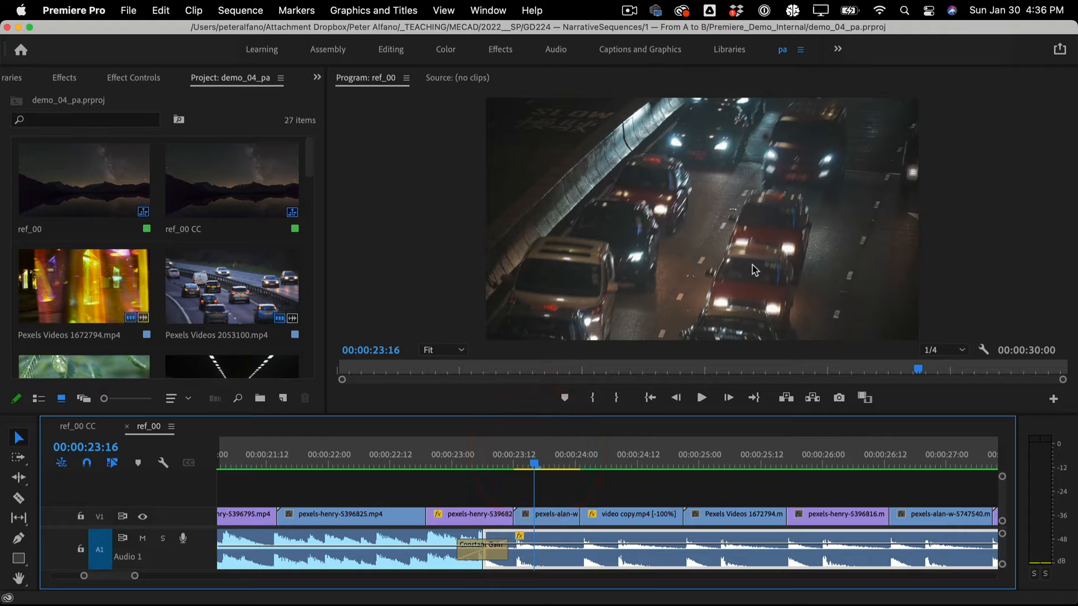
left_click(494, 459)
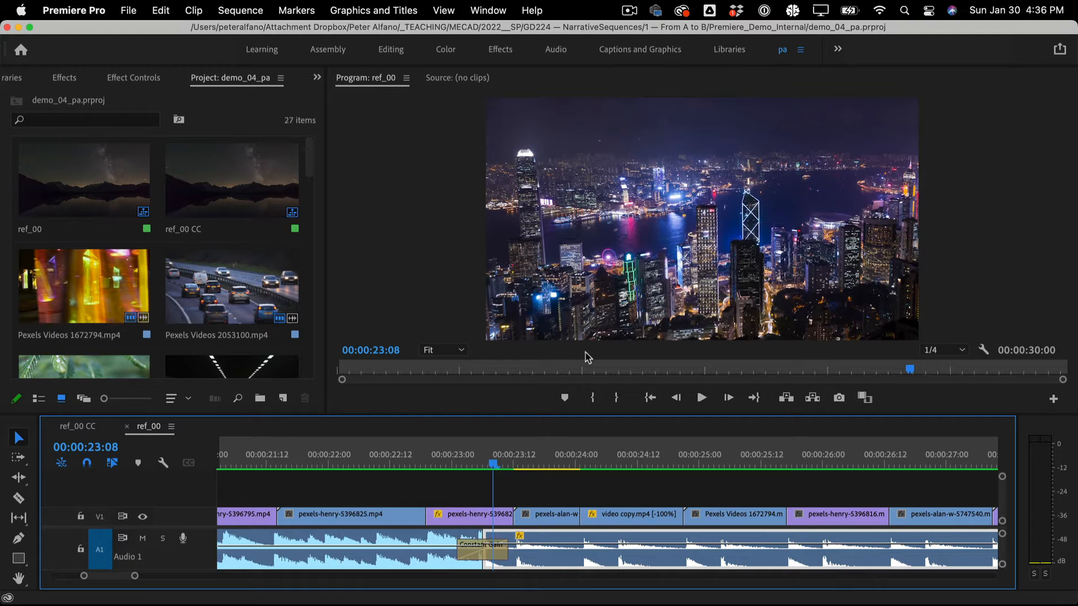
left_click_drag(518, 457, 96, 414)
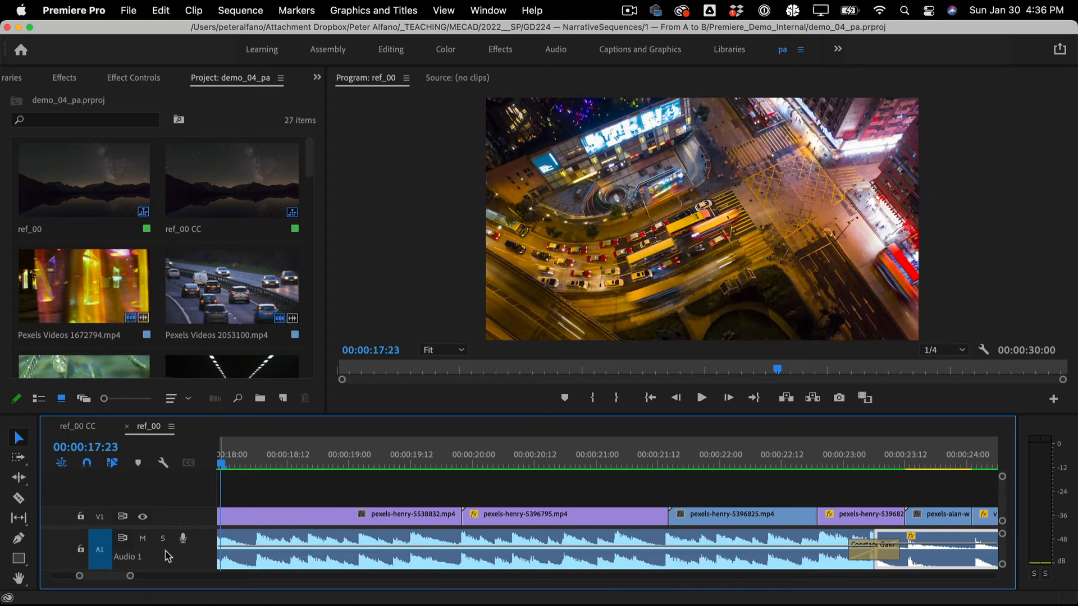
left_click(142, 538)
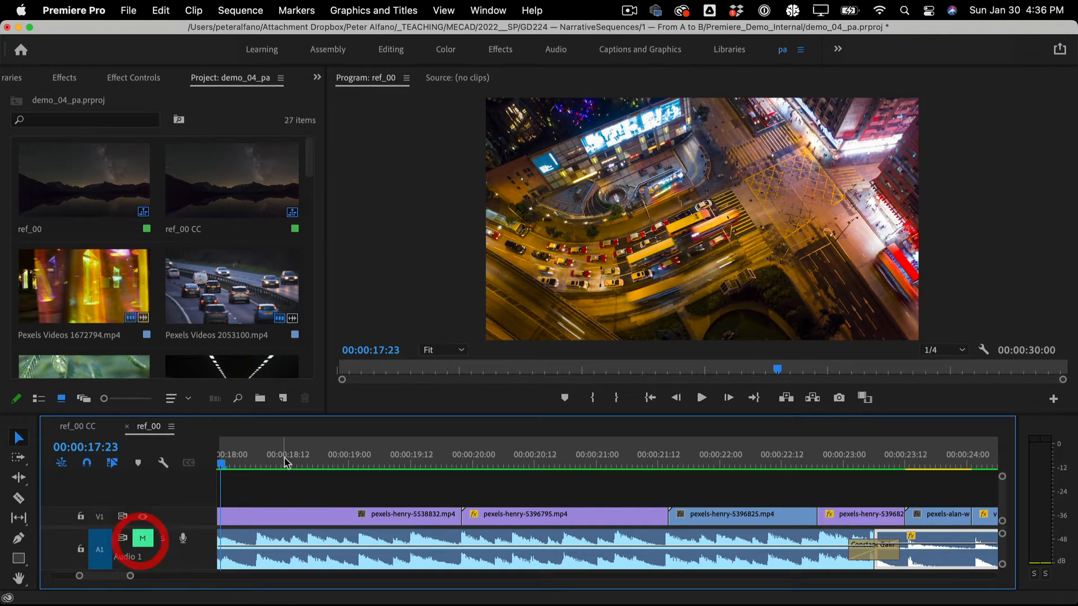
Remove the Lumetri Color effect from the video copy.mp4 road clip around 00:00:09:03
left_click(275, 457)
left_click_drag(275, 457, 141, 452)
left_click(488, 455)
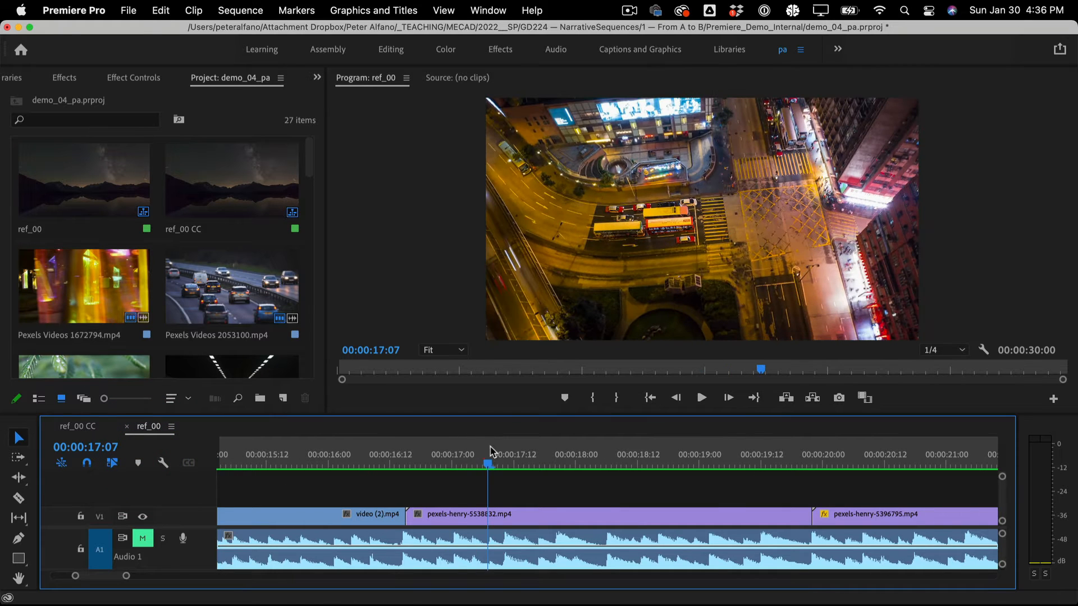
key("backslash")
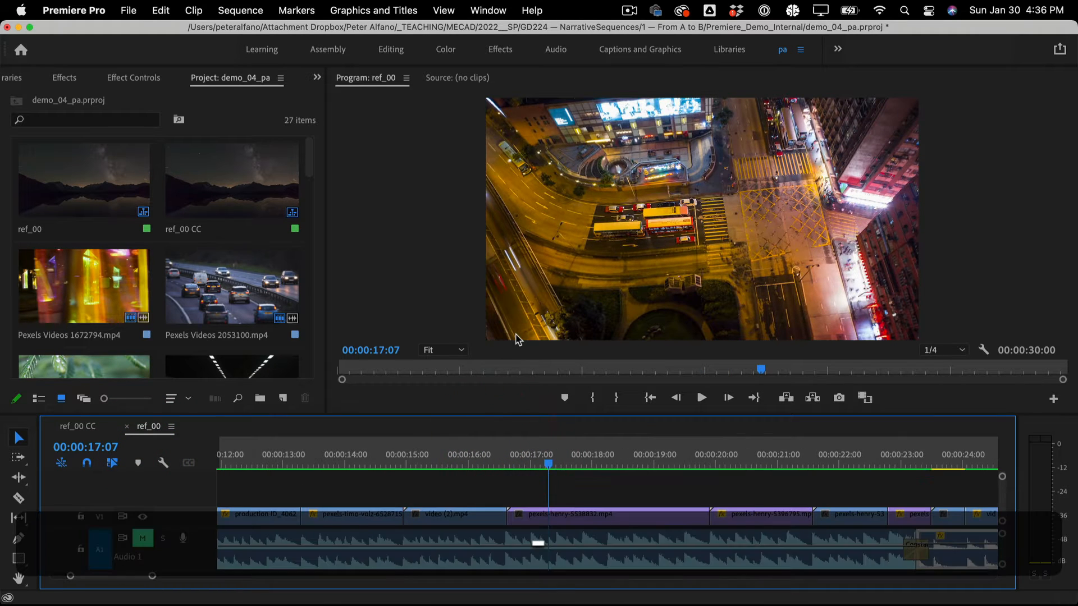
left_click_drag(430, 454, 498, 449)
left_click(471, 513)
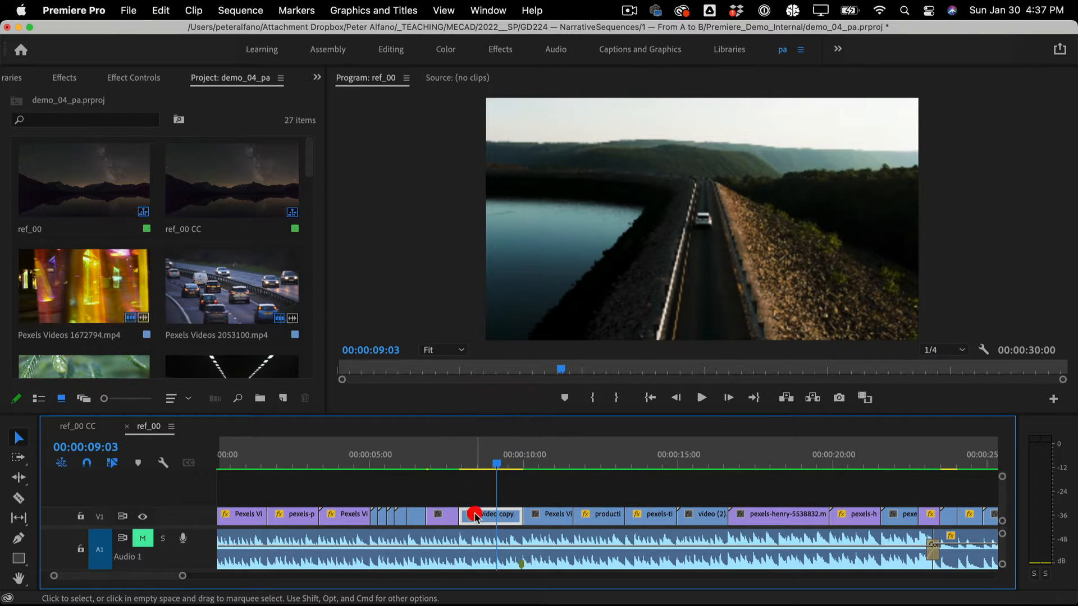
left_click(153, 80)
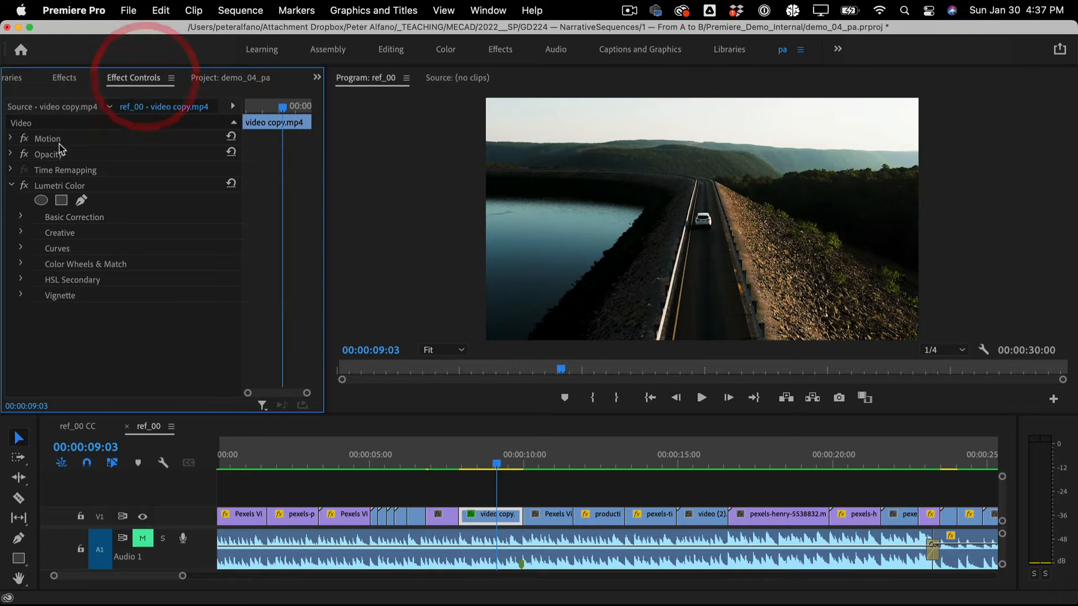
left_click(62, 189)
key("BackSpace")
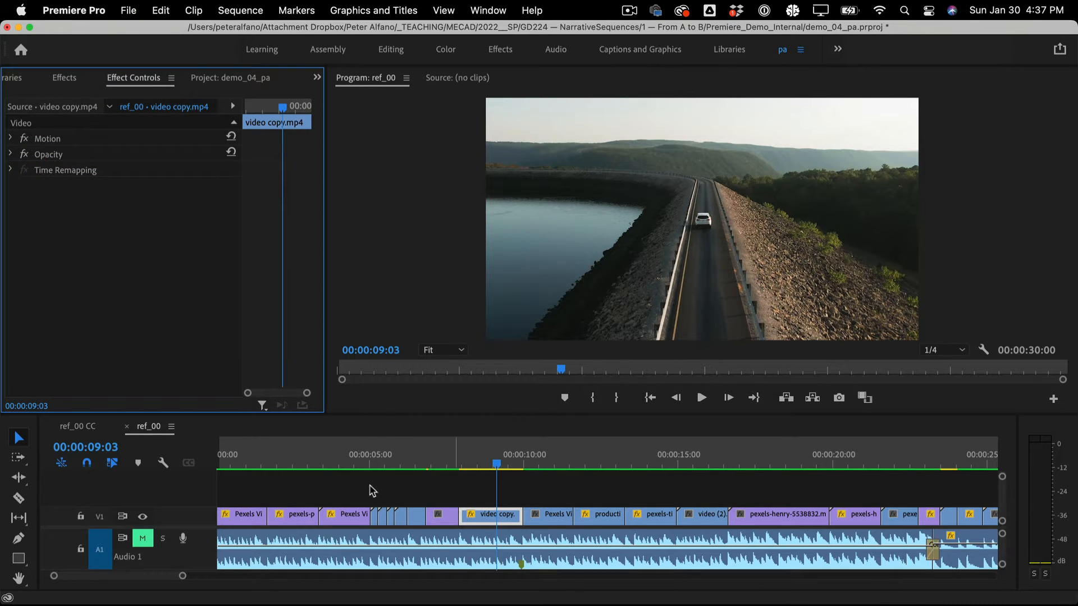
Scrub through the opening clips to compare the look of the forest, road and treetop shots
left_click(330, 459)
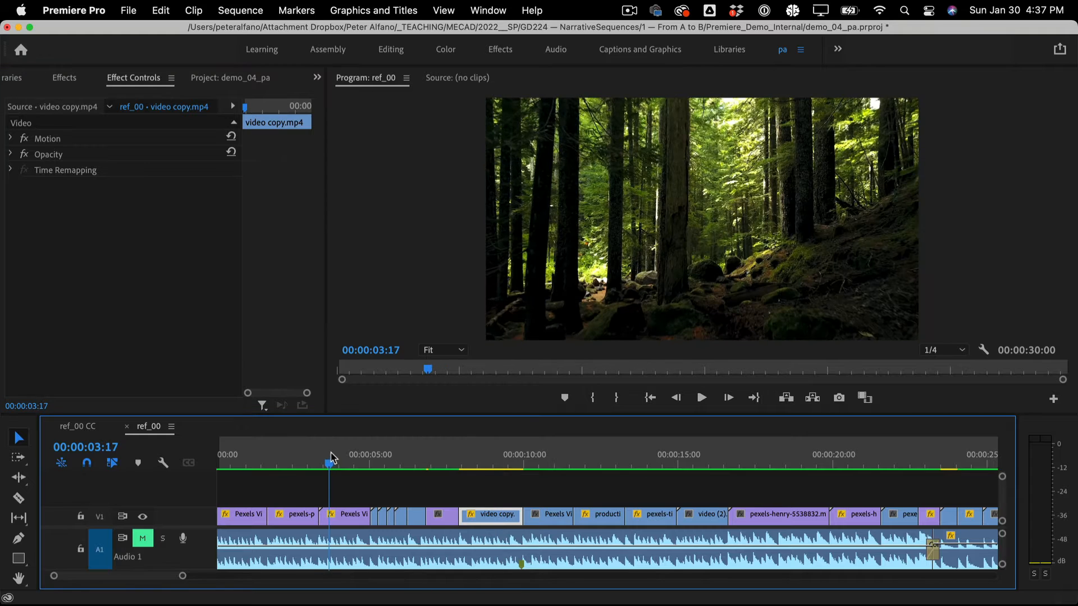
left_click(332, 459)
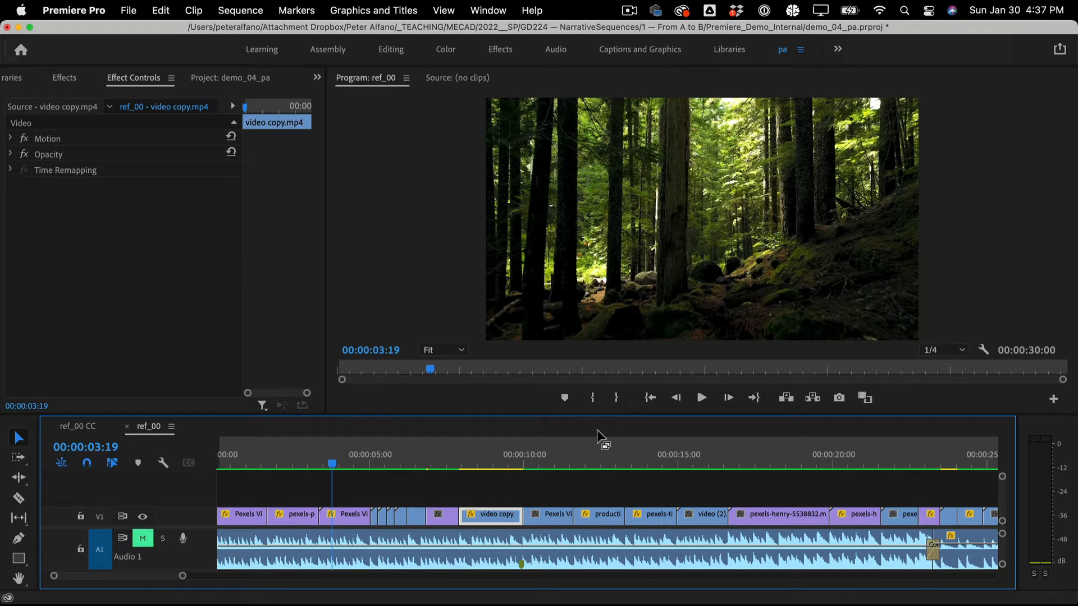
left_click(487, 463)
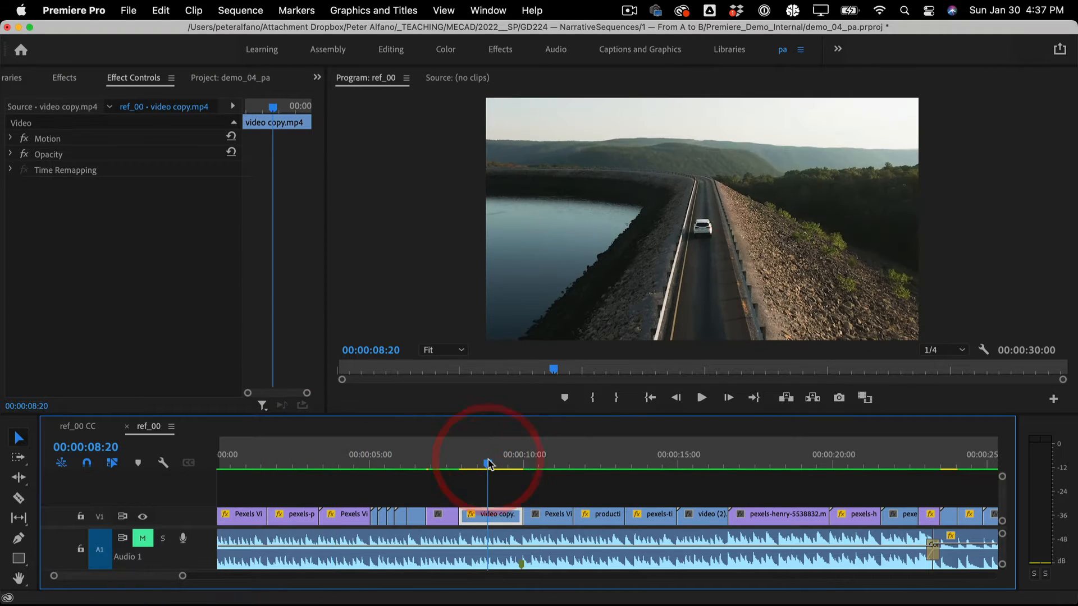
mouse_move(490, 464)
left_mouse_down()
mouse_move(324, 462)
mouse_move(494, 462)
mouse_move(360, 463)
mouse_move(494, 453)
left_mouse_up()
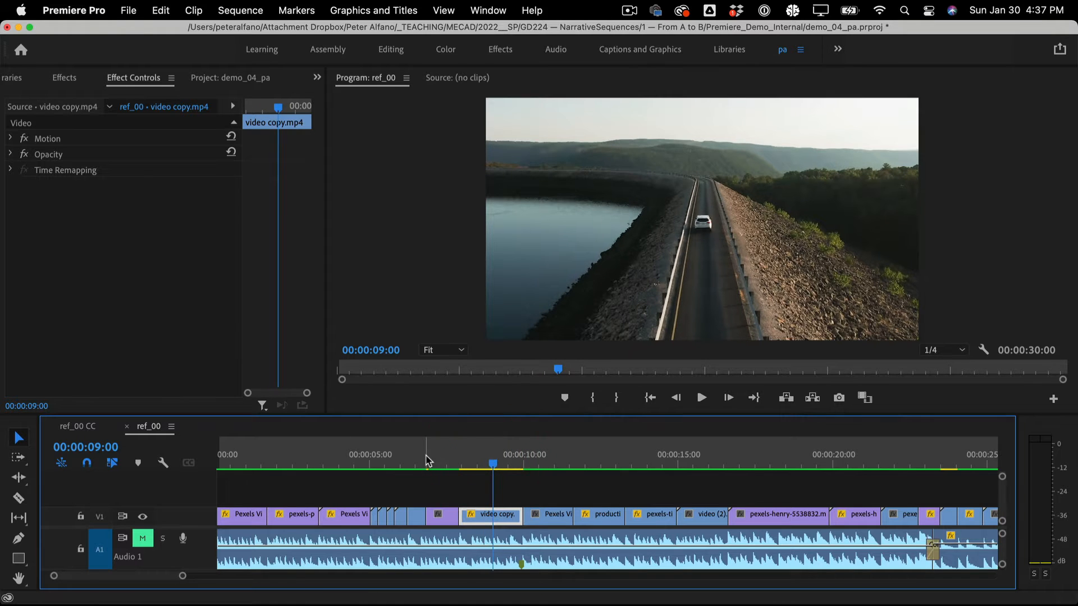
left_click(225, 459)
left_click_drag(225, 460, 380, 422)
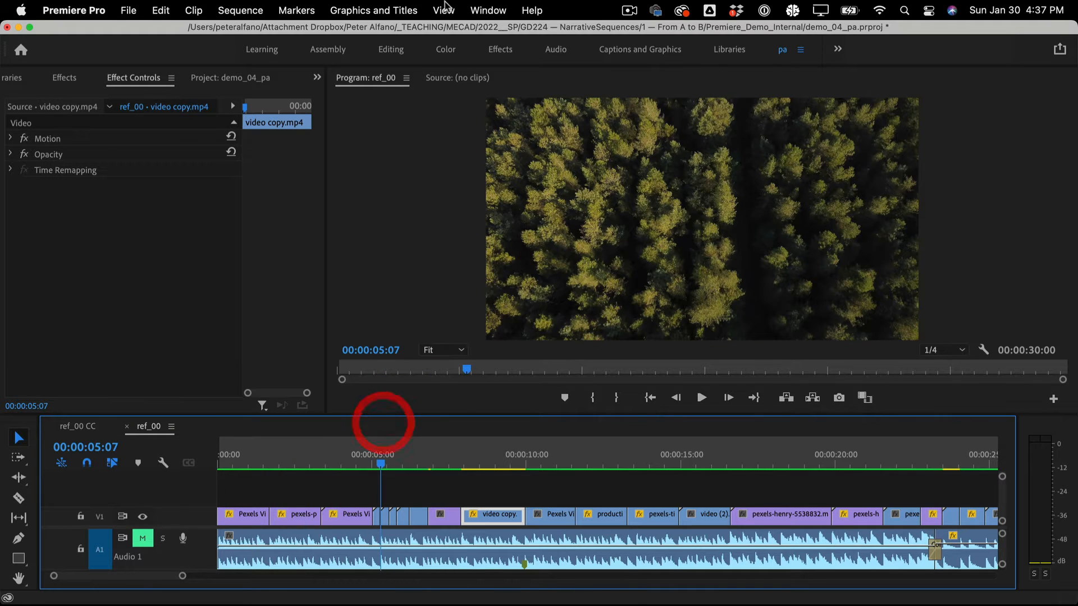
Switch to the Color workspace and reset it to its saved layout
left_click(448, 50)
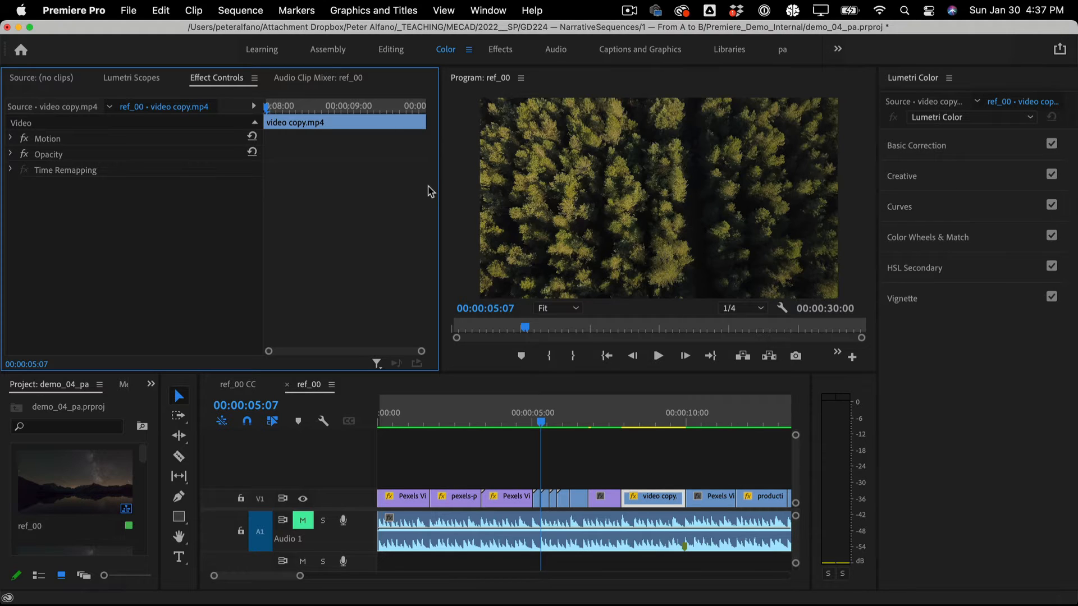
left_click_drag(441, 181, 321, 178)
left_click(477, 7)
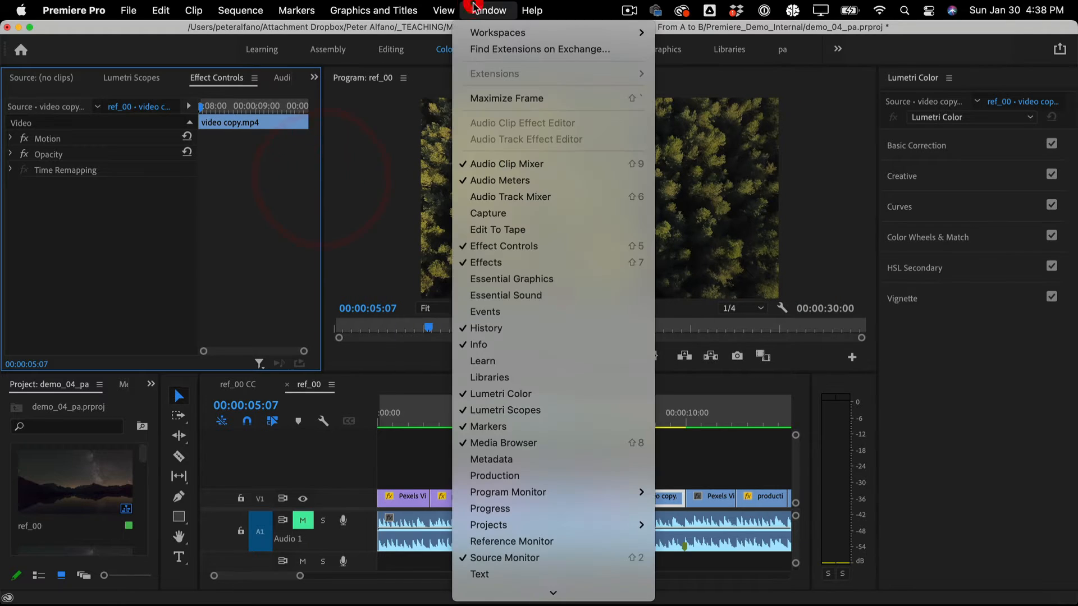
mouse_move(503, 35)
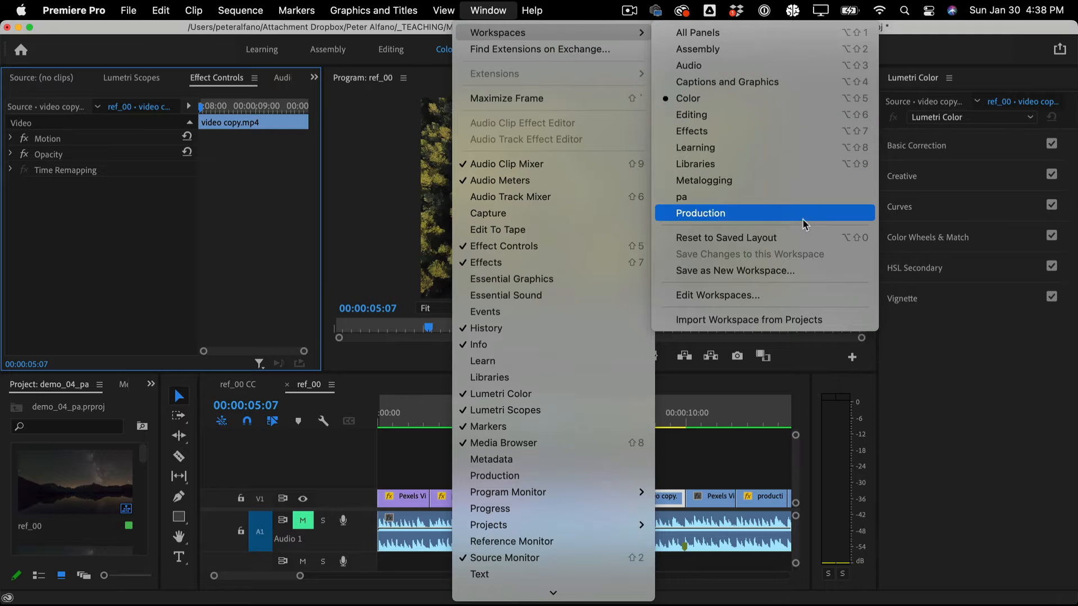
left_click(799, 238)
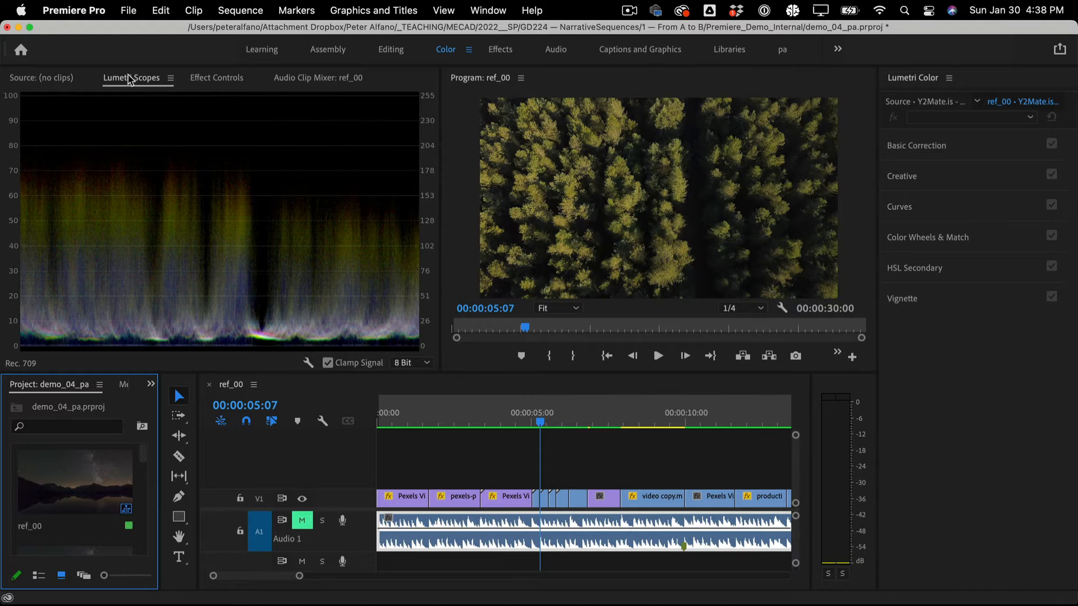
Dock Lumetri Scopes as its own panel beside the Program monitor, and enable Do Not Disturb for 1 hour
left_click_drag(129, 79, 651, 181)
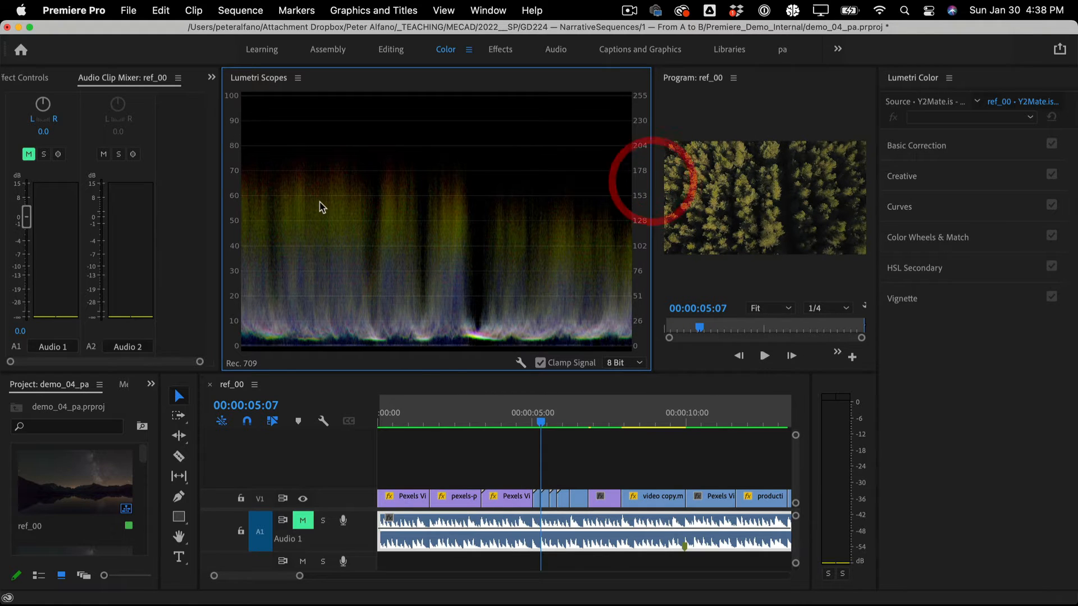
left_click(928, 10)
left_click(937, 73)
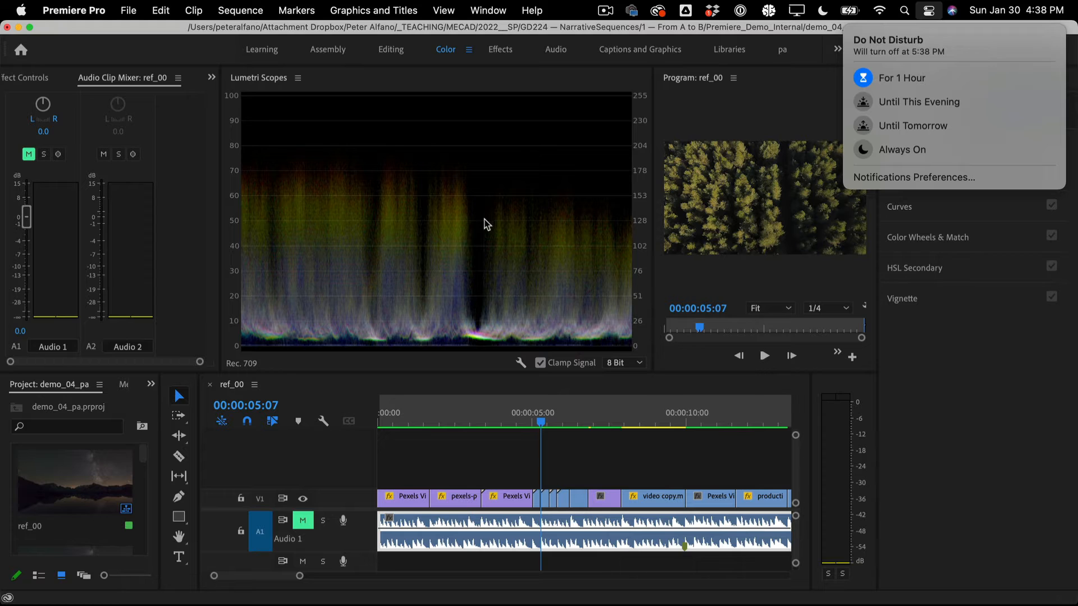
Scrub between the sunset, treetop, leaf and squirrel clips to compare their waveforms in Lumetri Scopes
left_click(469, 425)
left_click_drag(469, 424, 578, 425)
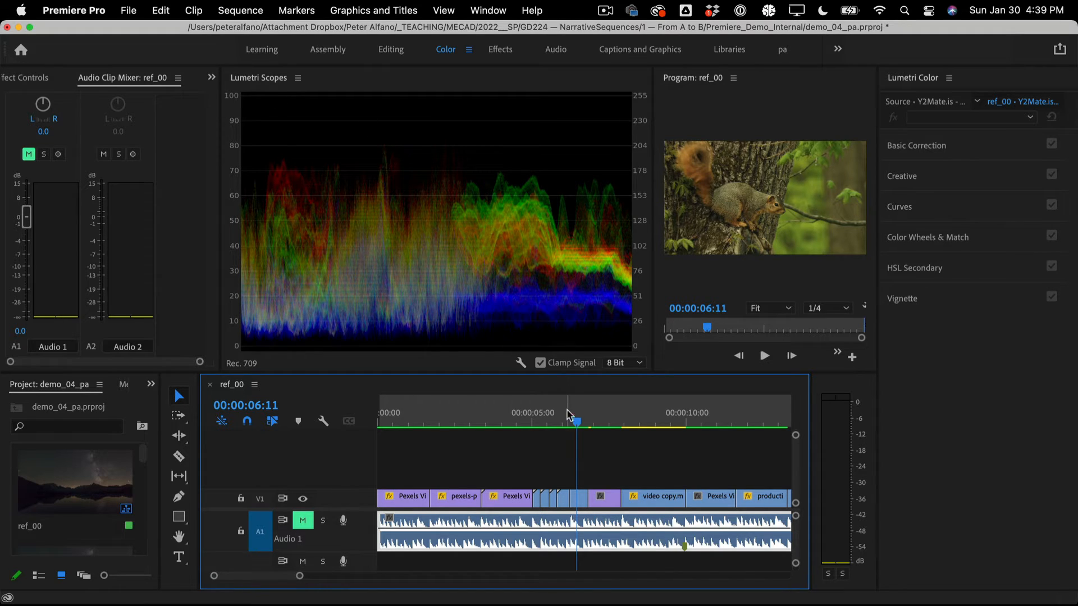
left_click_drag(578, 431, 480, 413)
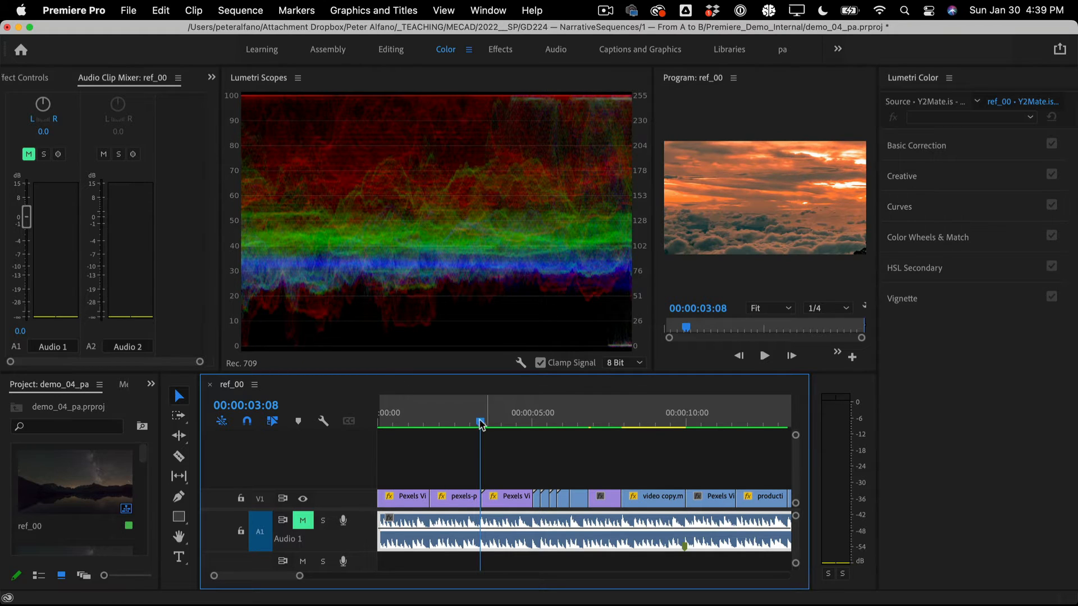
left_click_drag(480, 424, 546, 421)
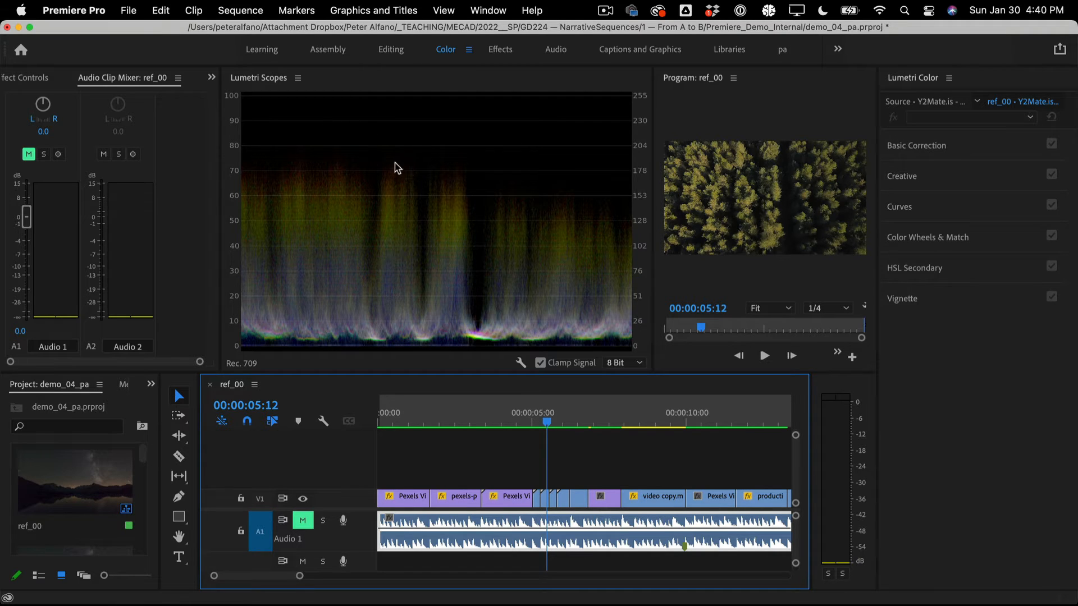
left_click_drag(549, 422, 562, 422)
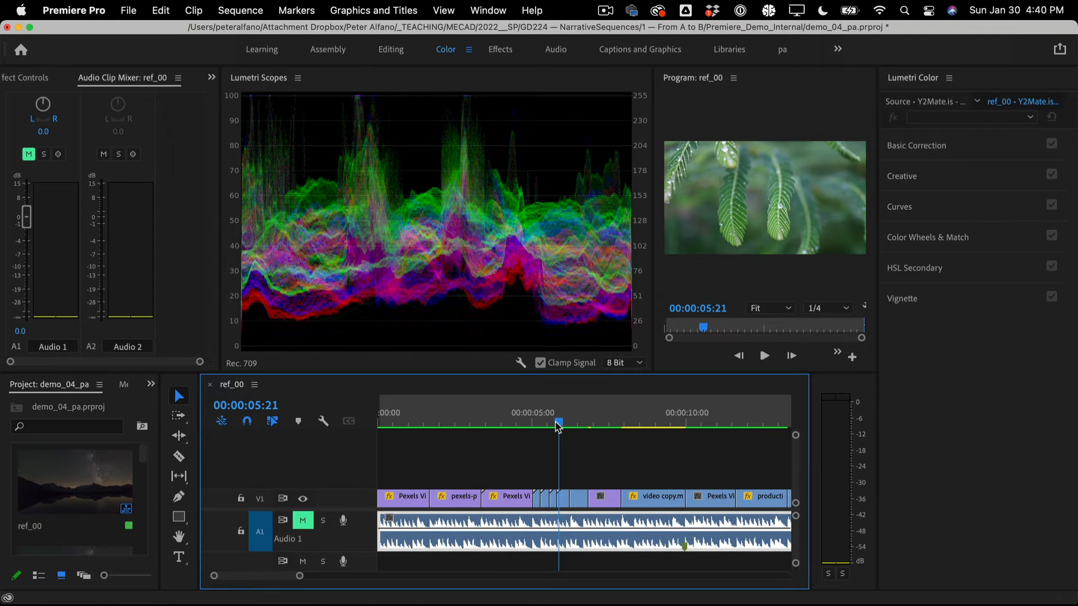
left_click_drag(557, 425, 563, 425)
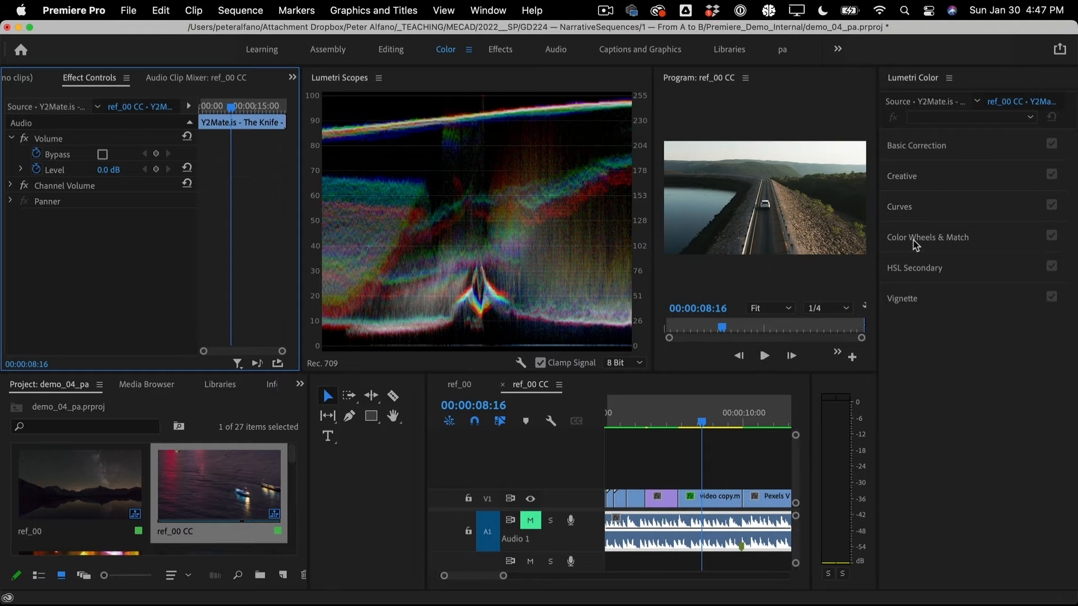
Lower the Shadows level in Color Wheels & Match for the night traffic clip at 00:00:23:20 in ref_00 CC
left_click(671, 422)
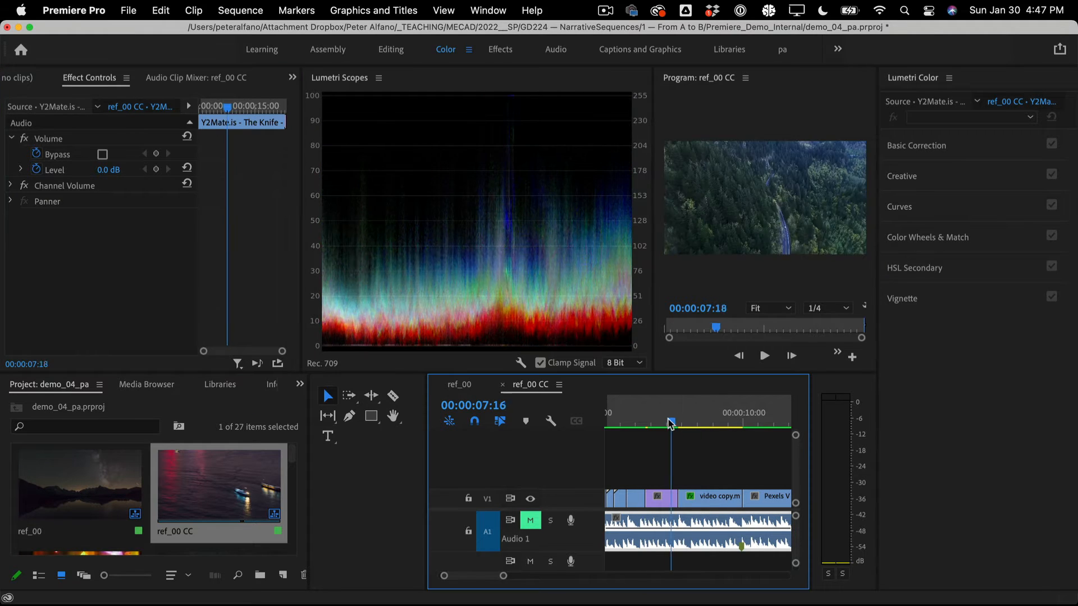
left_click_drag(671, 422, 773, 408)
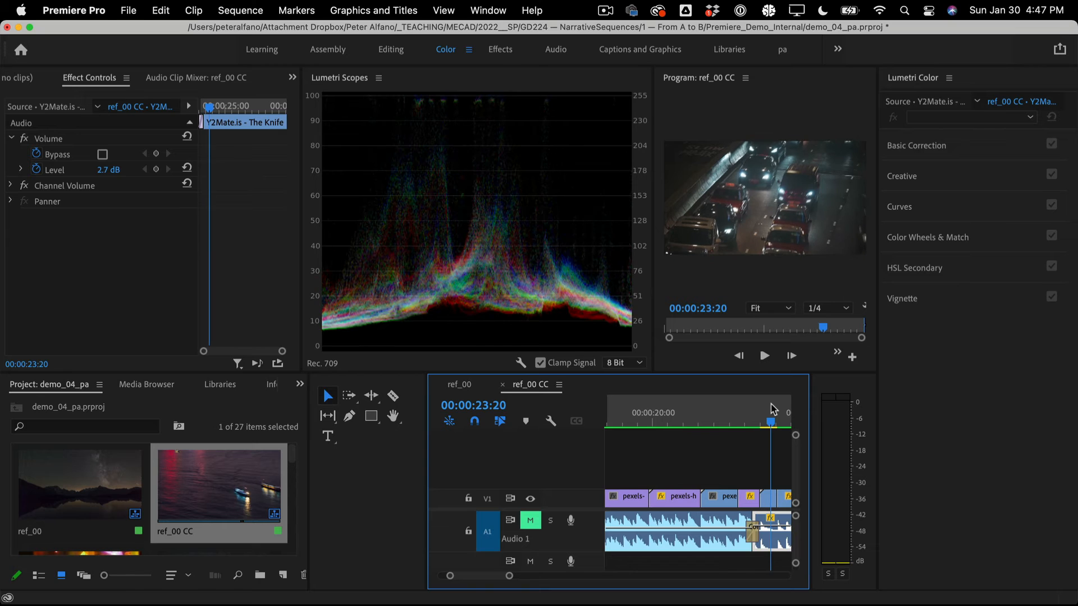
left_click(767, 498)
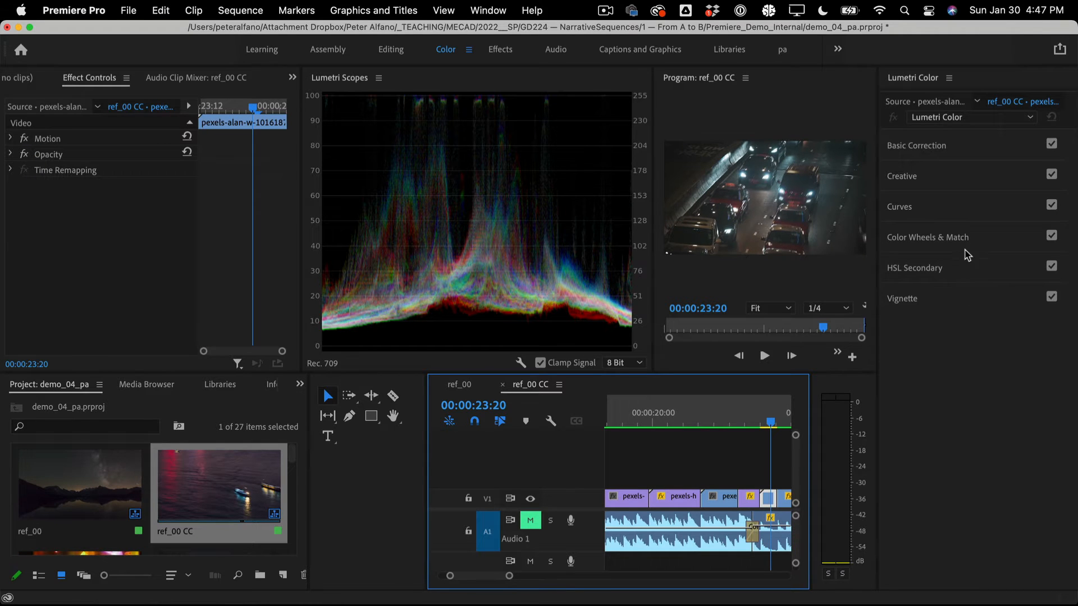
left_click(957, 238)
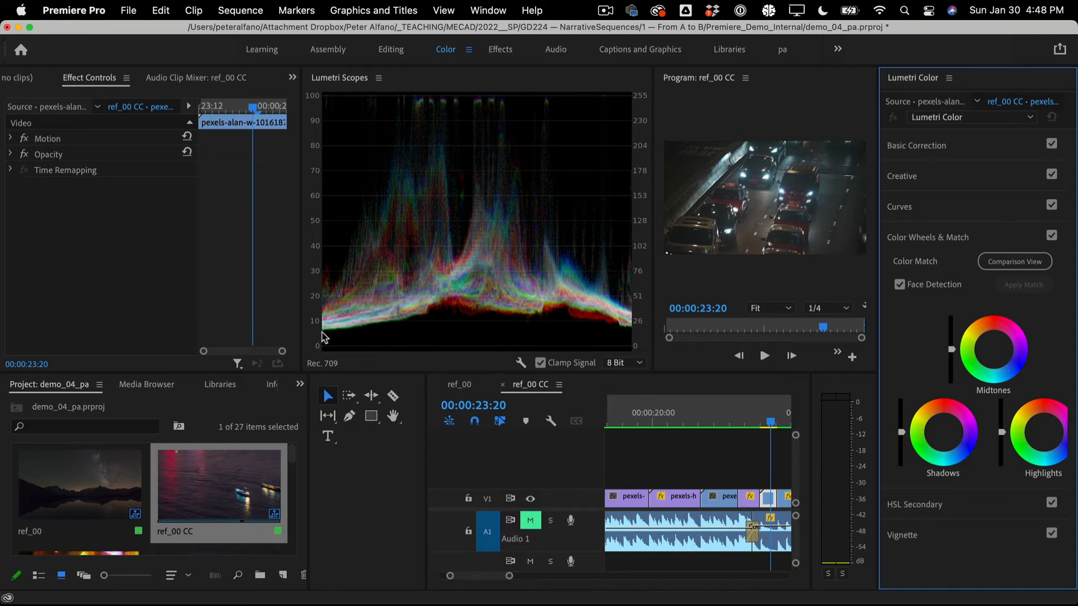
left_click(901, 432)
left_click_drag(901, 433, 901, 447)
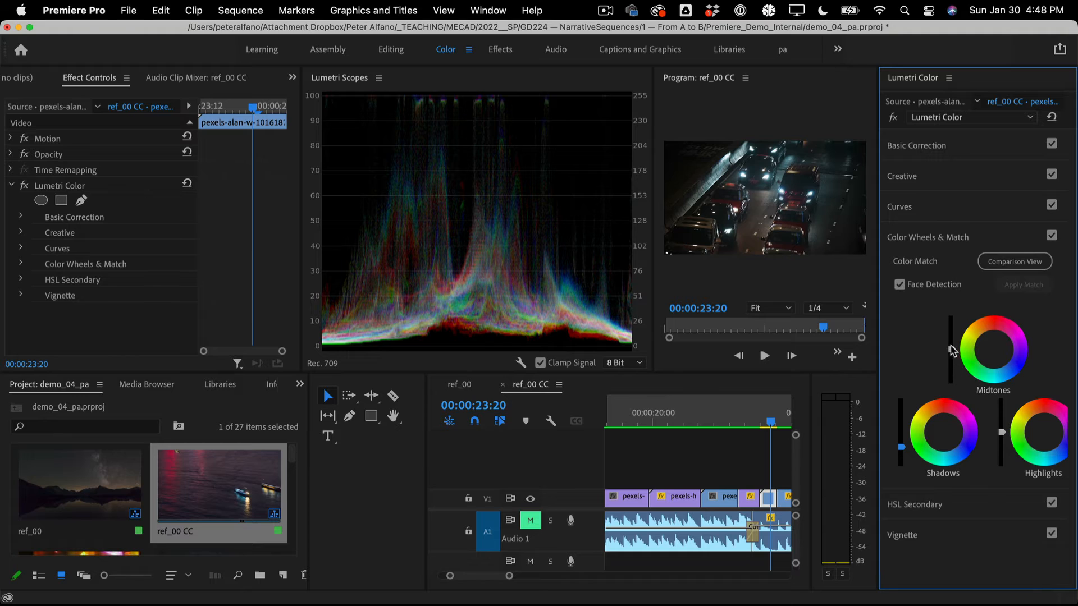
Raise the traffic clip's Midtones level slightly and shift the Midtones wheel toward blue
left_click_drag(951, 349, 951, 344)
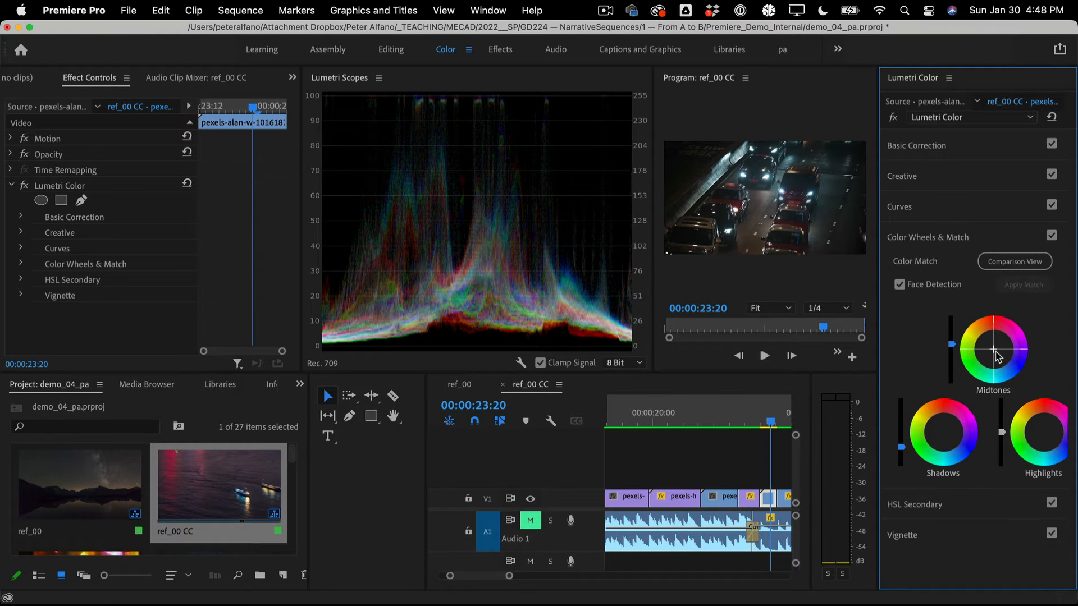
left_click_drag(997, 356, 1000, 351)
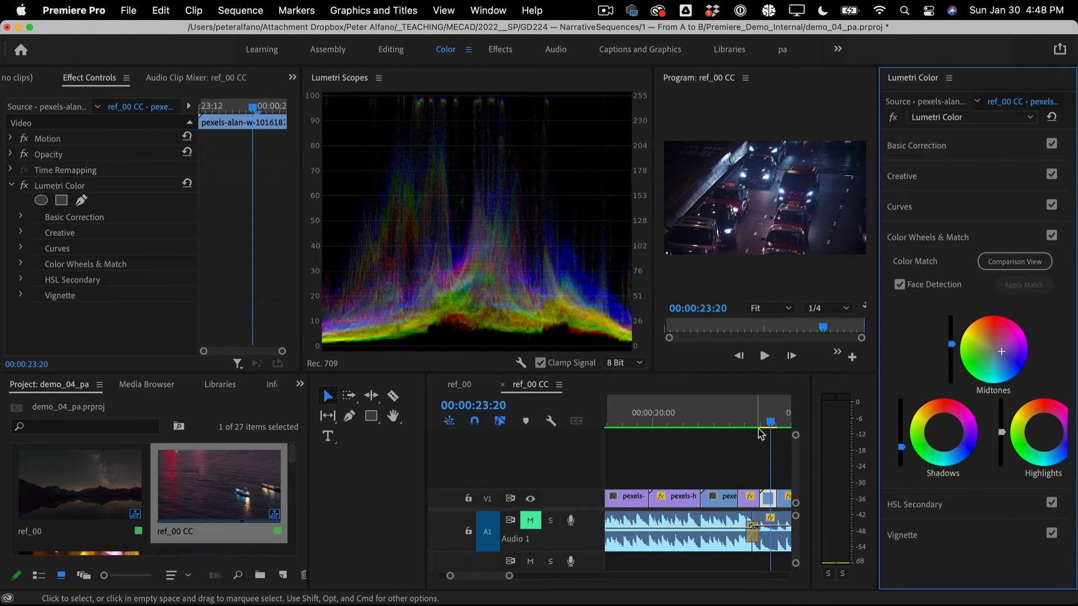
Move the playhead to the leaf clip at 00:00:05:23, expand RGB Curves in Lumetri Color and widen the panel
mouse_move(770, 422)
left_mouse_down()
mouse_move(748, 426)
mouse_move(774, 431)
mouse_move(761, 433)
mouse_move(773, 427)
mouse_move(494, 425)
mouse_move(788, 429)
left_mouse_up()
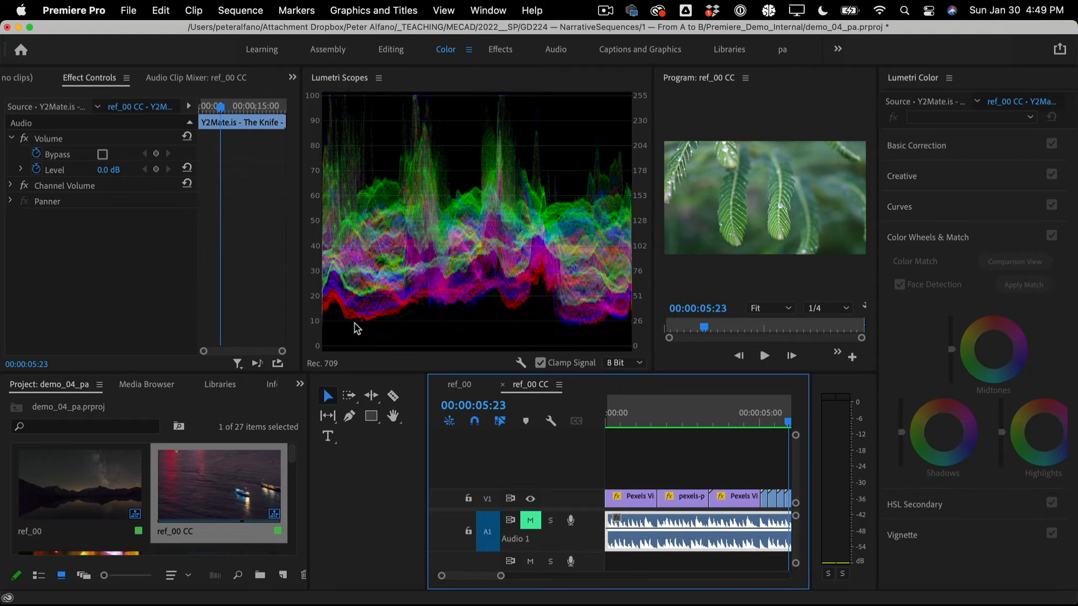
left_click(925, 211)
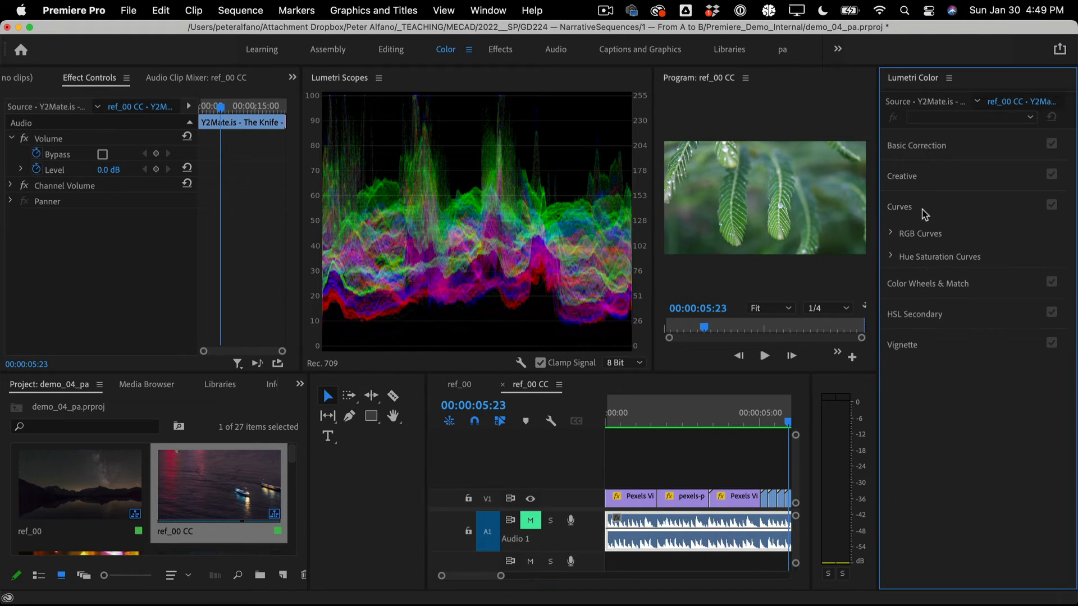
left_click(892, 234)
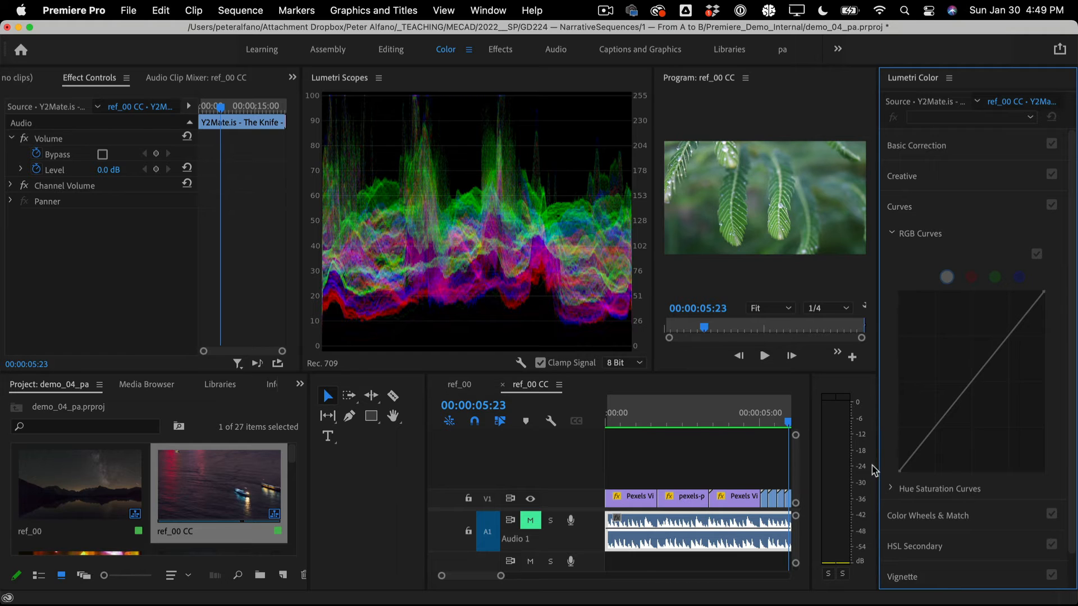
mouse_move(868, 463)
left_mouse_down()
mouse_move(848, 463)
mouse_move(858, 457)
left_mouse_up()
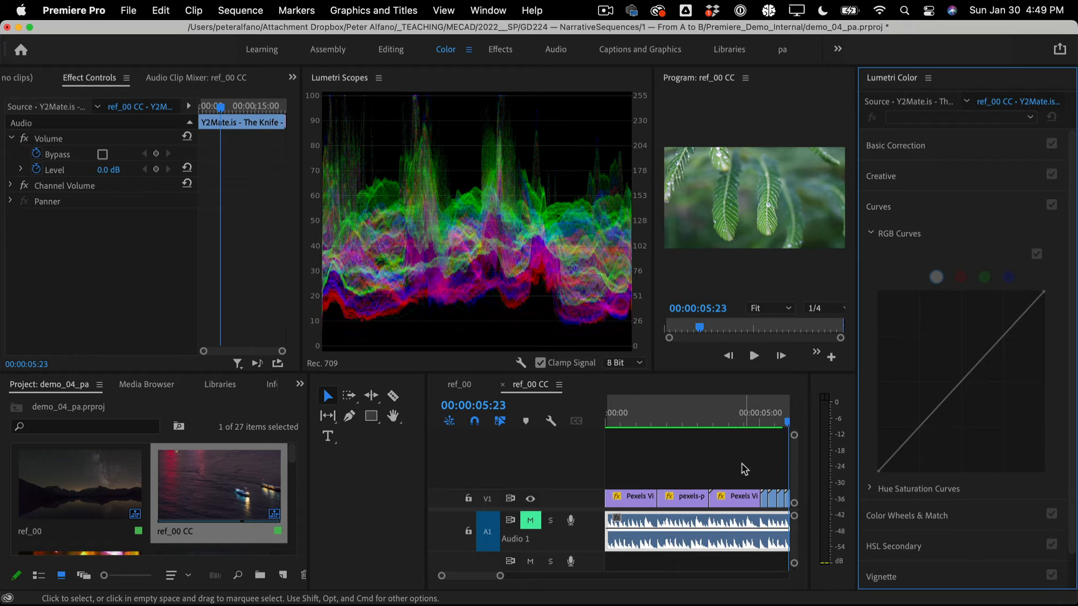
Select the leaf clip and shift the black point of its white RGB curve slightly inward along the baseline to deepen the blacks
scroll(744, 469, "right", 3)
left_click(679, 498)
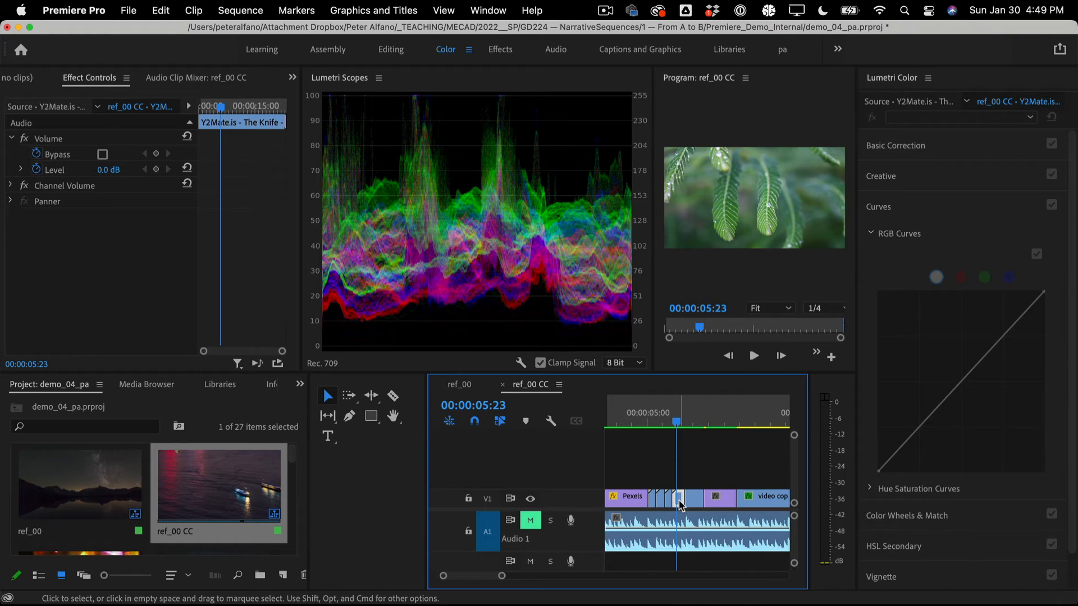
left_click(880, 473)
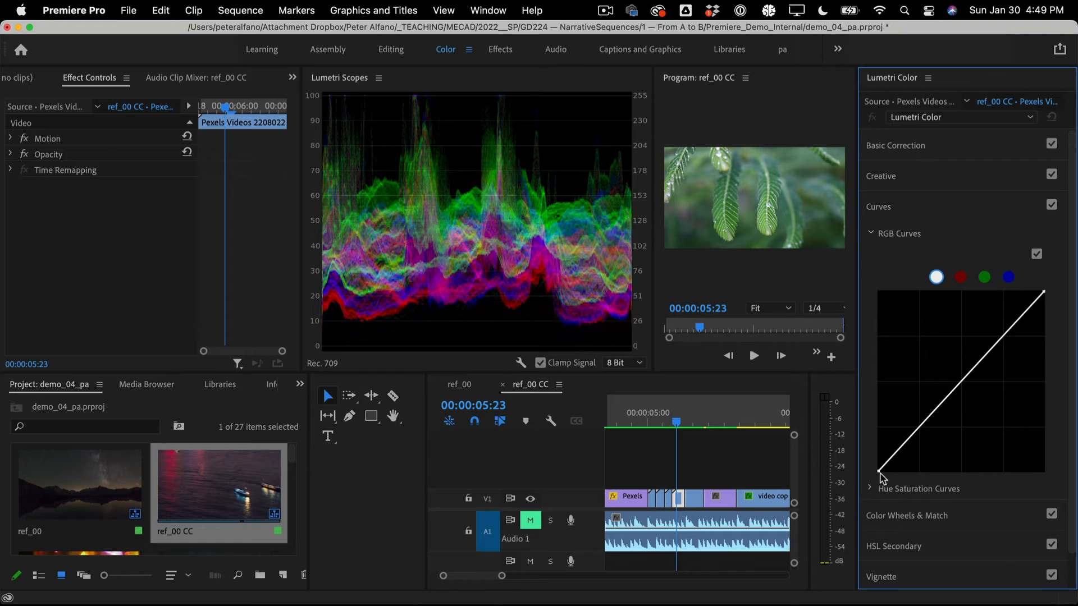
mouse_move(879, 471)
left_mouse_down()
mouse_move(908, 469)
mouse_move(897, 477)
left_mouse_up()
left_click_drag(896, 476, 892, 478)
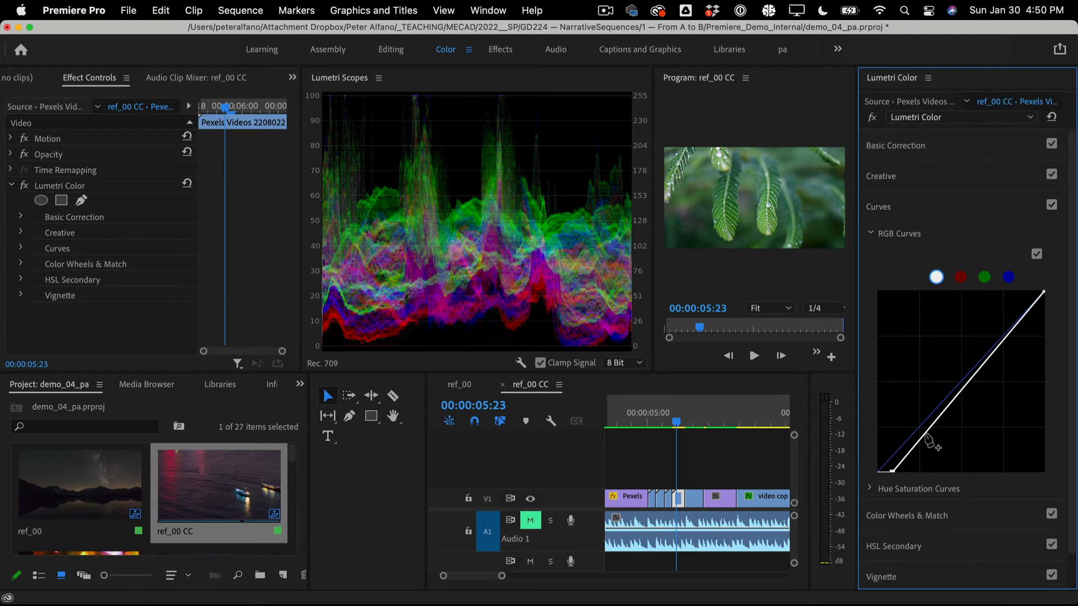
Shape the leaf clip's white RGB curve into an S-curve with a lowered shadow point and a raised highlight point
left_click_drag(925, 435, 931, 441)
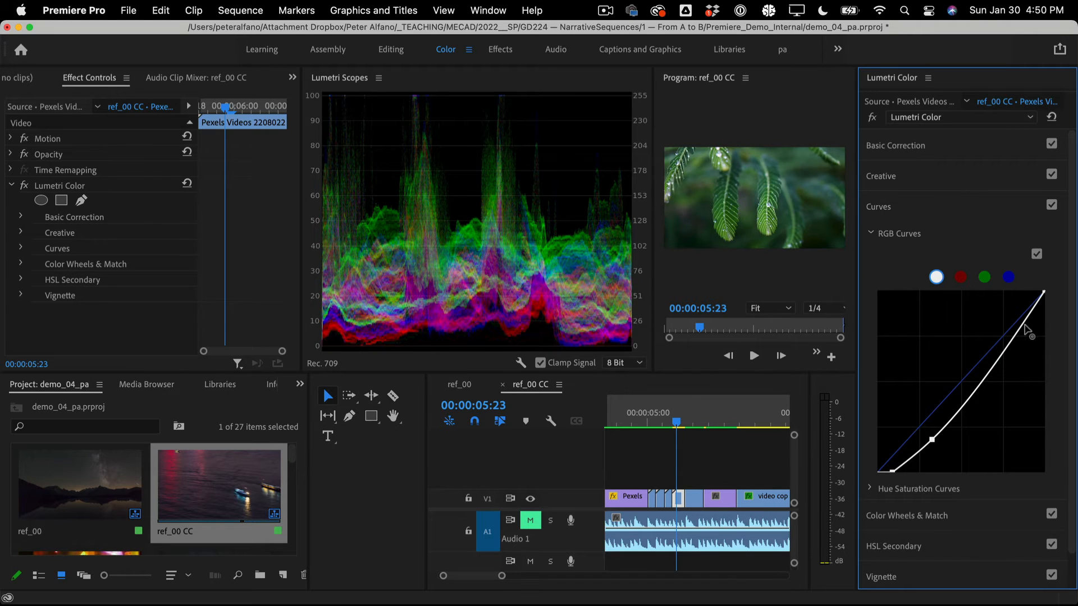
left_click_drag(1025, 329, 1018, 319)
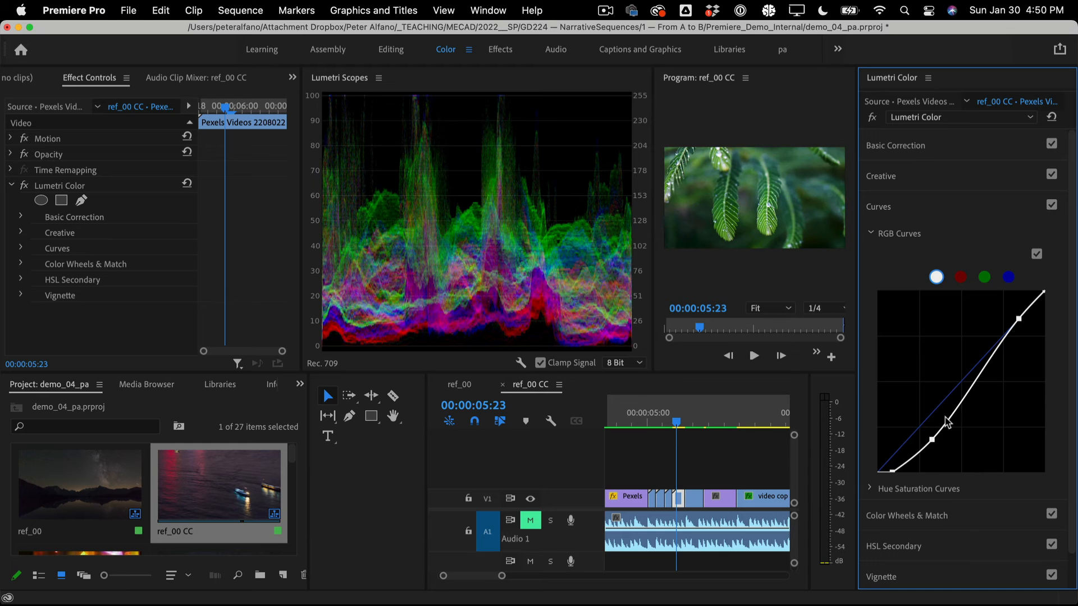
left_click_drag(932, 439, 919, 427)
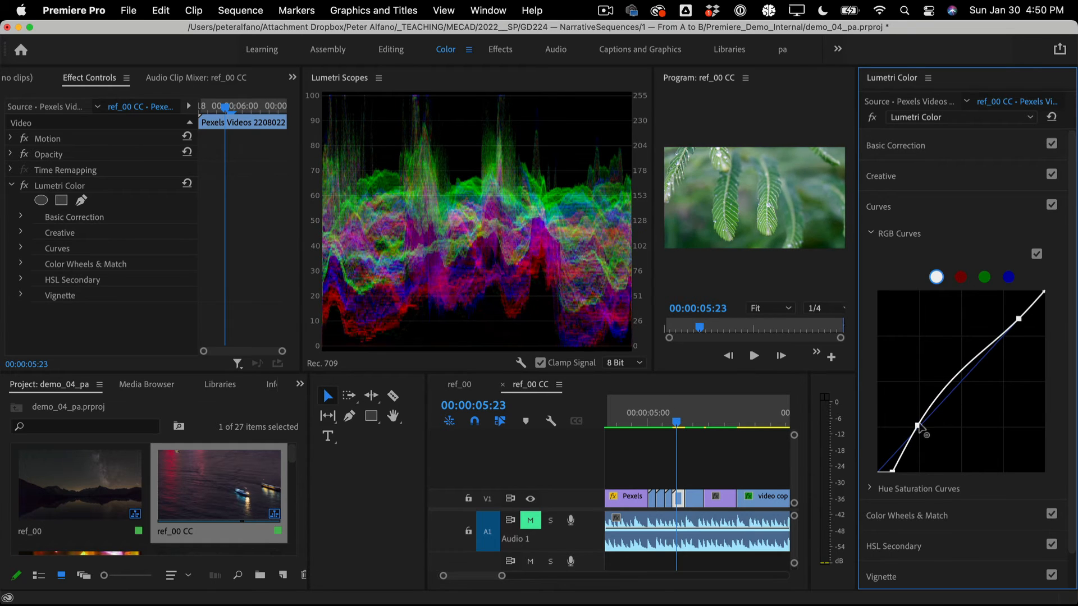
mouse_move(1019, 321)
left_mouse_down()
mouse_move(1029, 336)
mouse_move(1021, 324)
left_mouse_up()
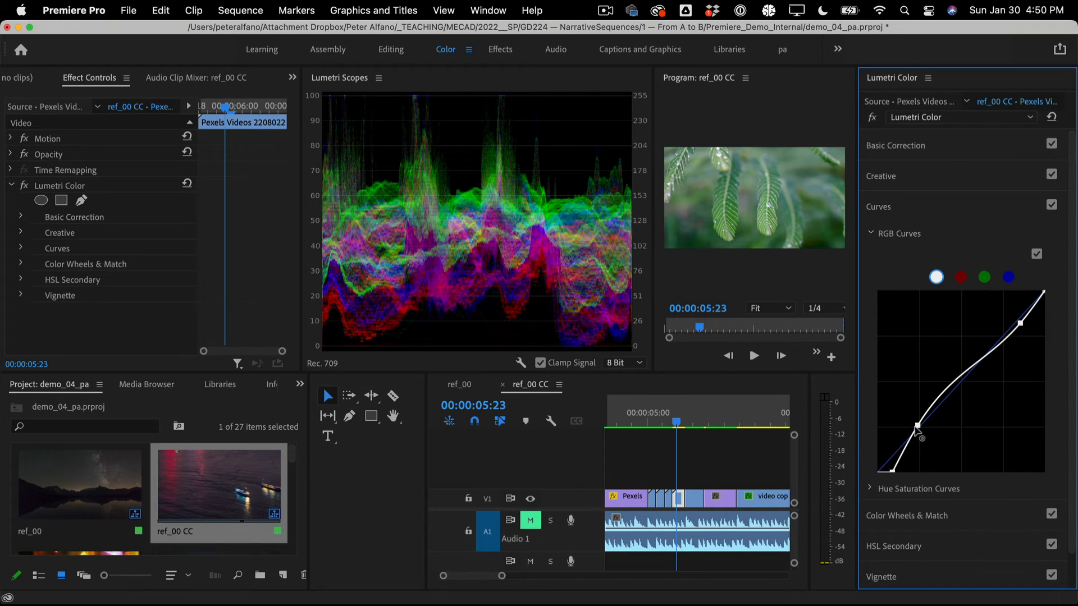
left_click_drag(917, 427, 927, 437)
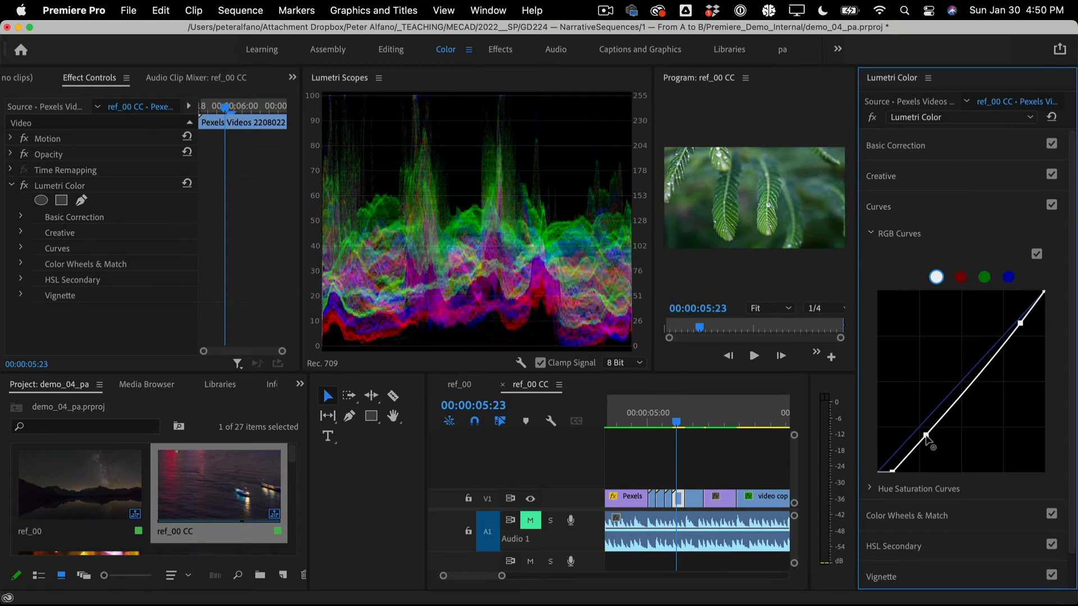
left_click_drag(1019, 324, 1004, 321)
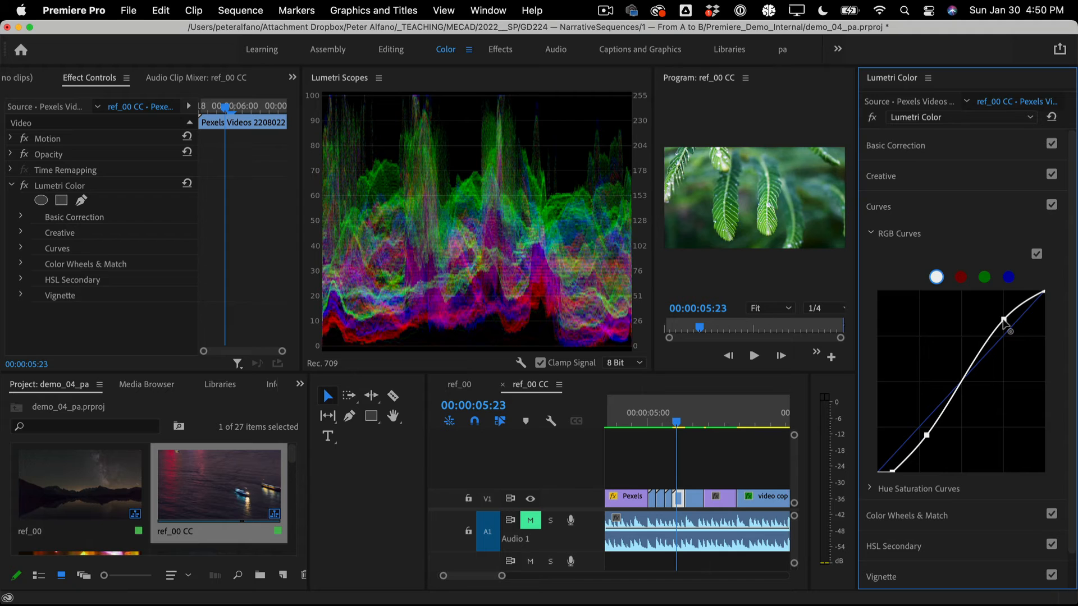
left_click_drag(928, 439, 935, 441)
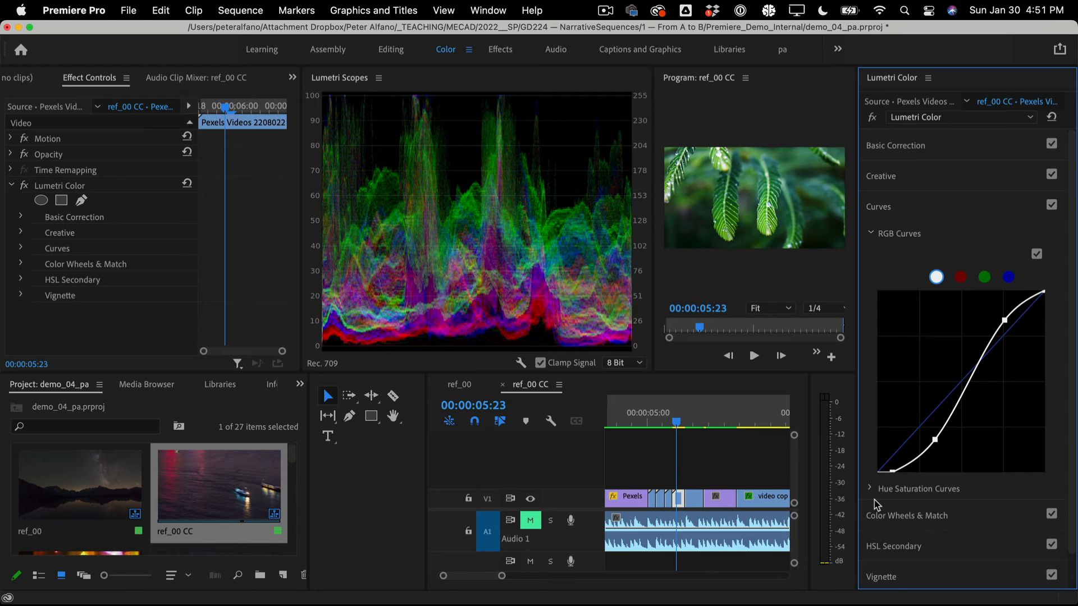
Set the leaf clip's Saturation to 86.9 in Basic Correction, and select the squirrel clip at 00:00:06:10
left_click(921, 147)
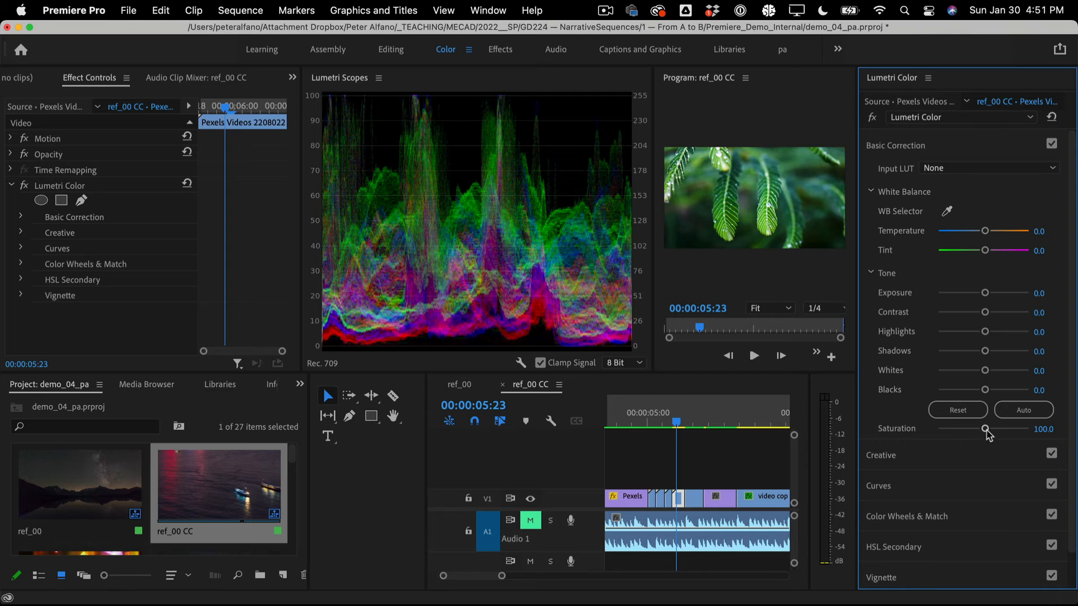
left_click_drag(985, 430, 978, 435)
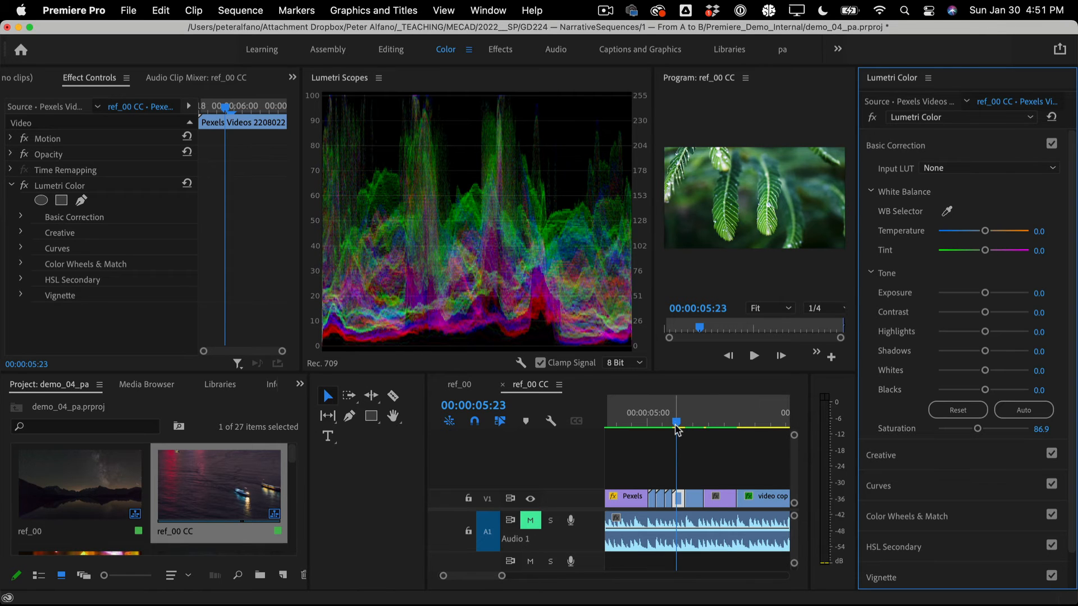
mouse_move(677, 426)
left_mouse_down()
mouse_move(667, 426)
mouse_move(690, 425)
left_mouse_up()
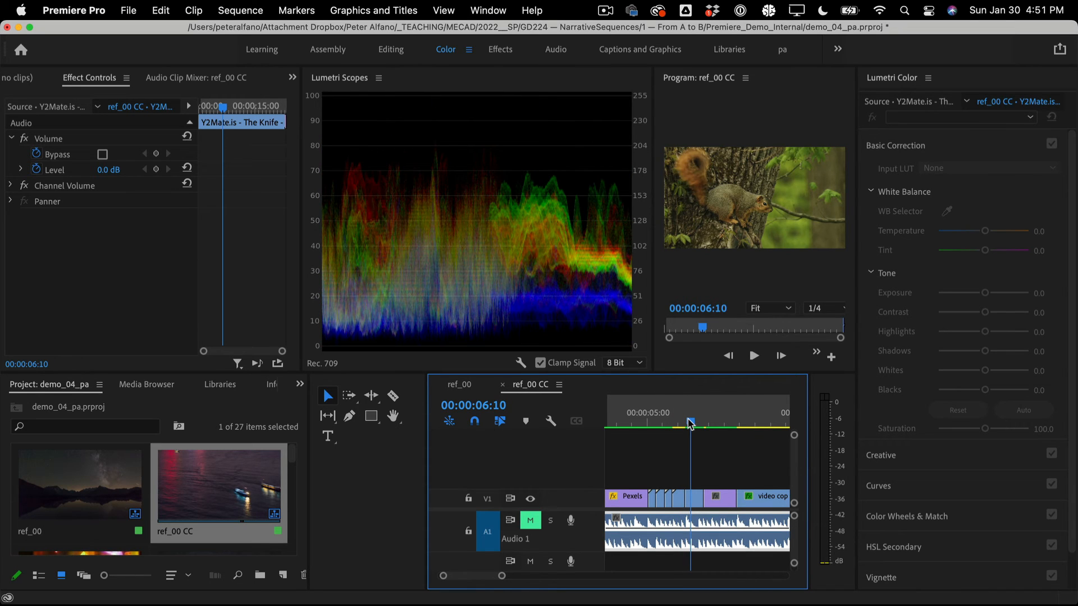
left_click(694, 497)
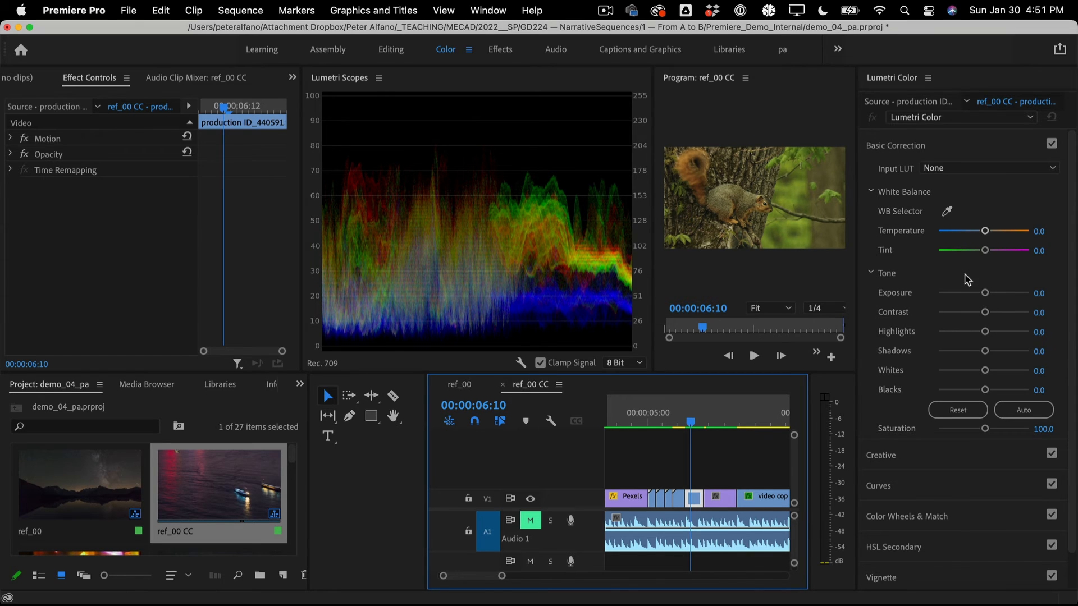
Try Exposure 1.3, Contrast 93.4 and Saturation 95.1 on the squirrel clip in Basic Correction
mouse_move(985, 294)
left_mouse_down()
mouse_move(1019, 293)
mouse_move(1000, 293)
left_mouse_up()
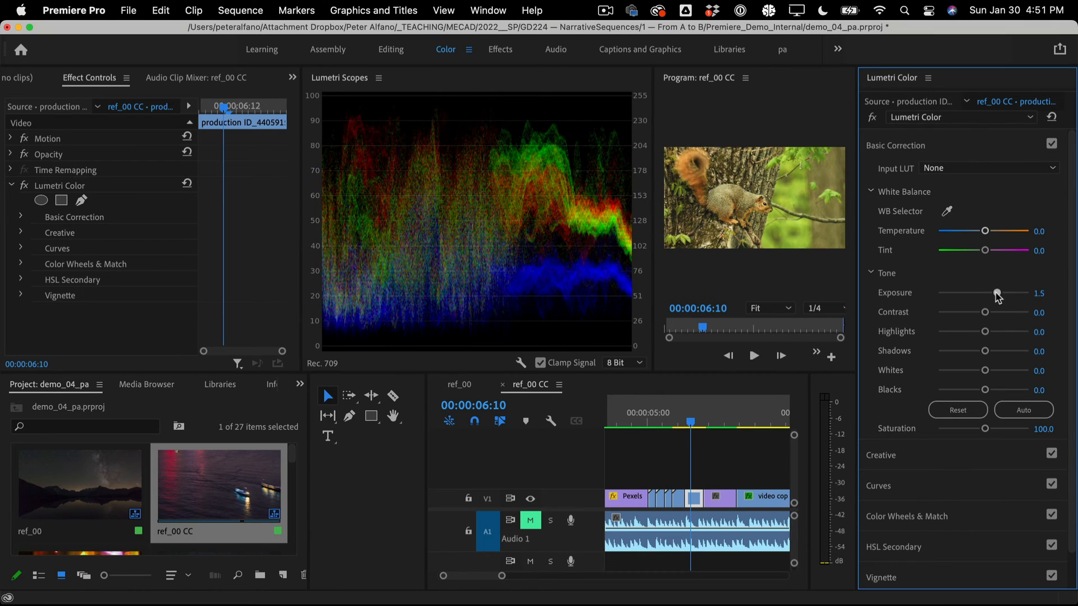
left_click_drag(985, 312, 996, 293)
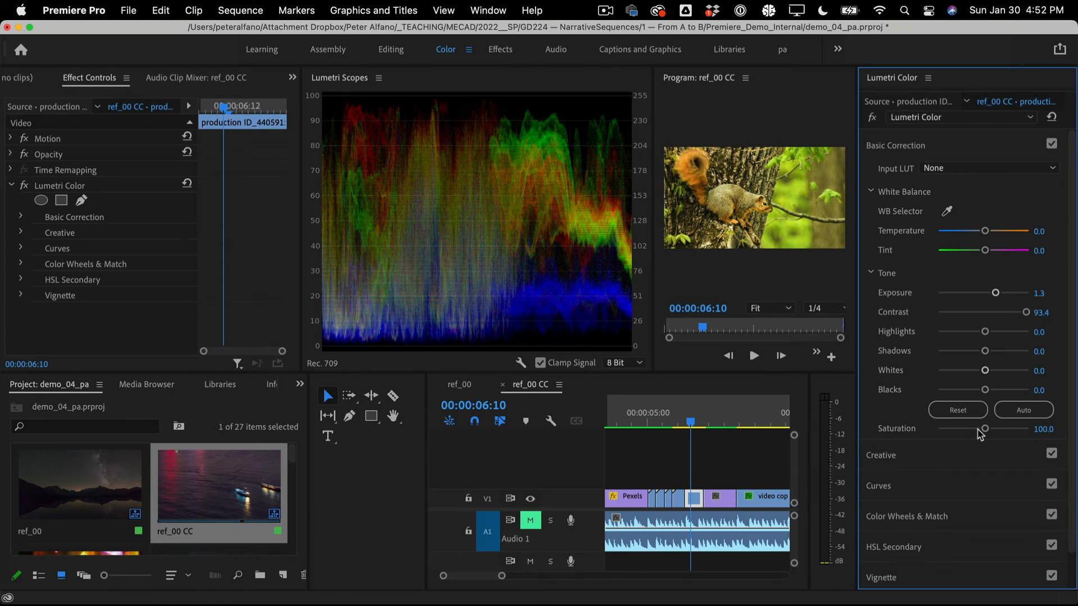
left_click_drag(978, 431, 980, 431)
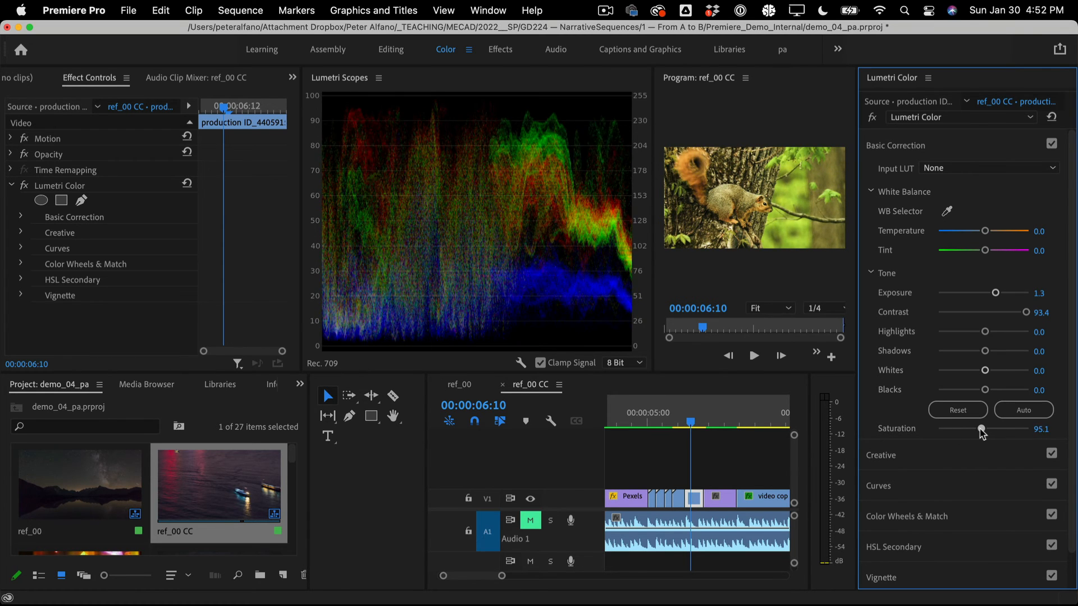
Undo the squirrel clip's Saturation and Contrast changes and return its Exposure to 0.0
key("super+z")
key("super+z")
key("super+z")
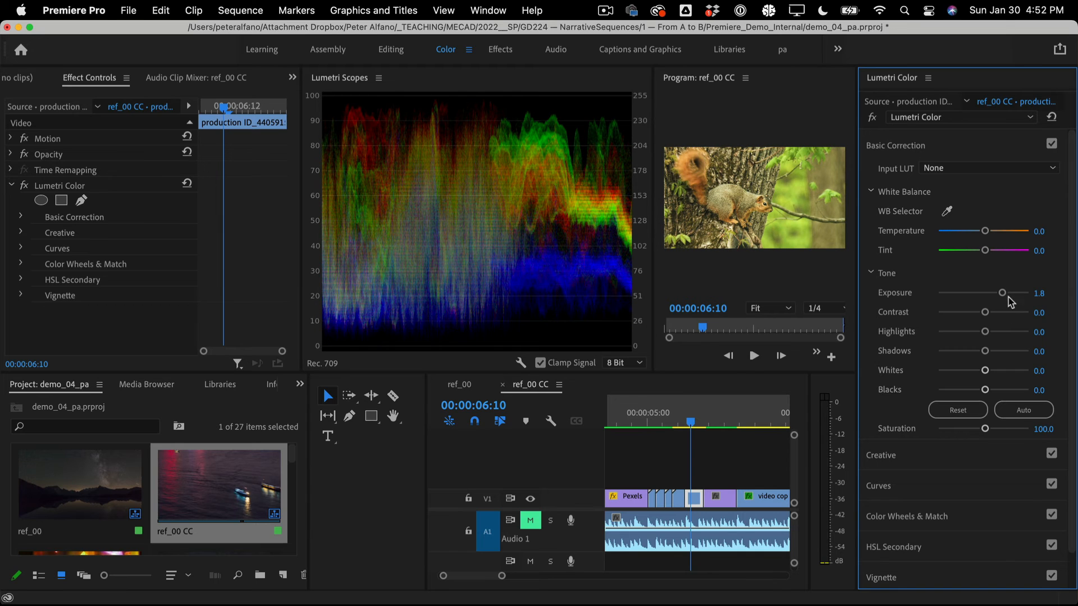
left_click_drag(1004, 293, 983, 293)
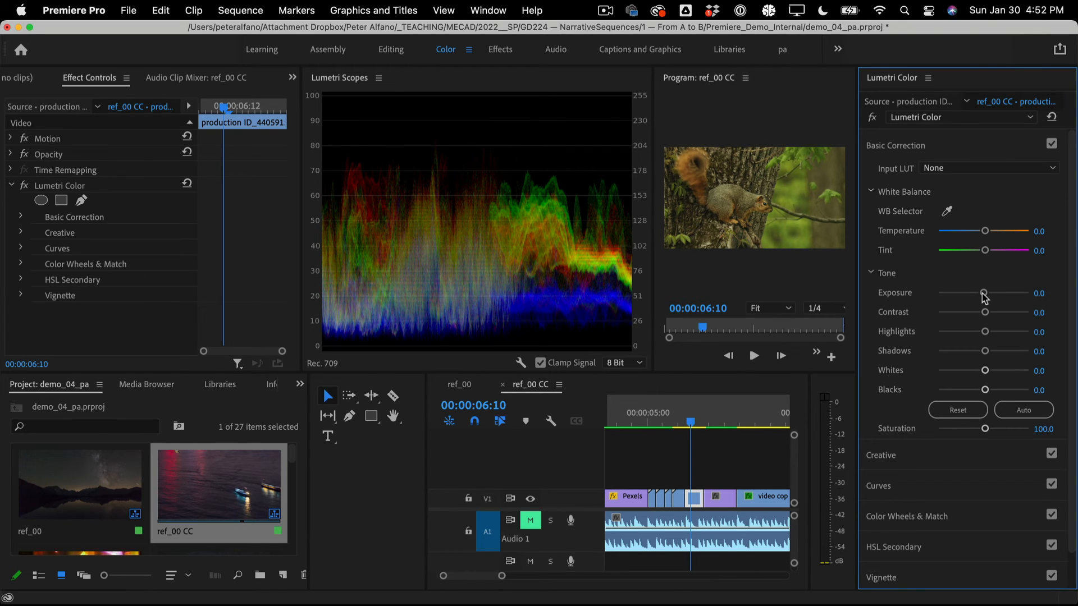
Shift the squirrel clip's Midtones wheel slightly toward blue in Color Wheels & Match
left_click(906, 518)
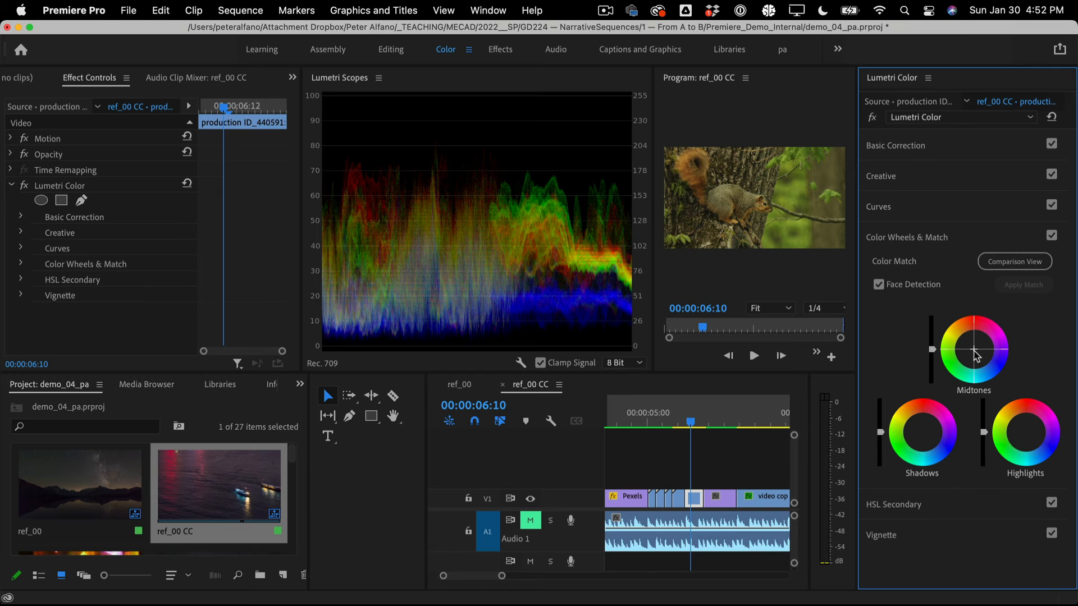
left_click_drag(974, 350, 981, 354)
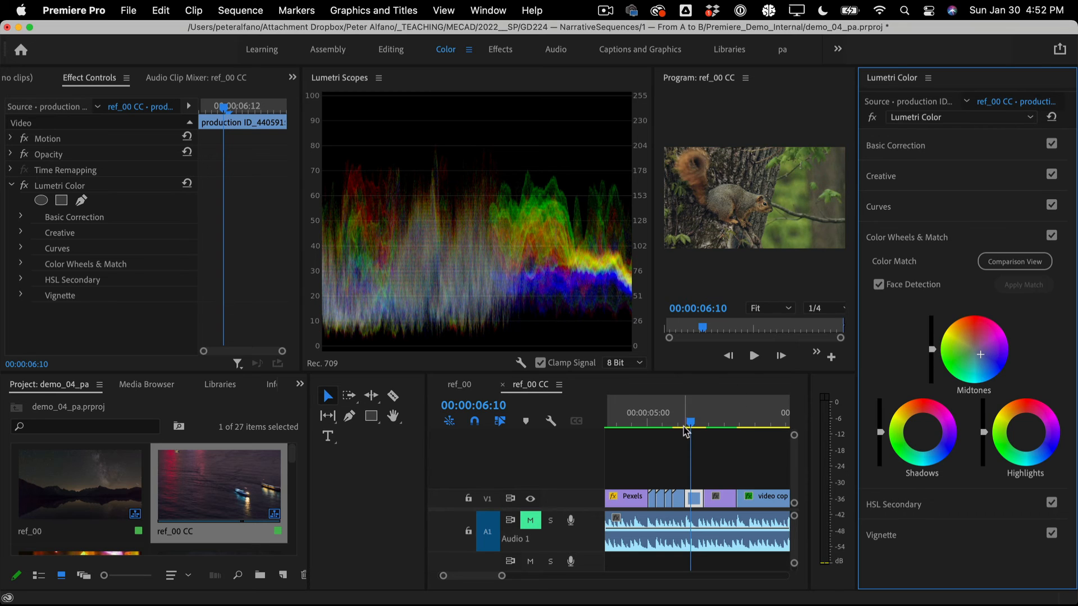
Select the leaf clip at 00:00:05:22 and shift its Midtones wheel slightly toward yellow-orange
mouse_move(684, 425)
left_mouse_down()
mouse_move(697, 424)
mouse_move(676, 425)
left_mouse_up()
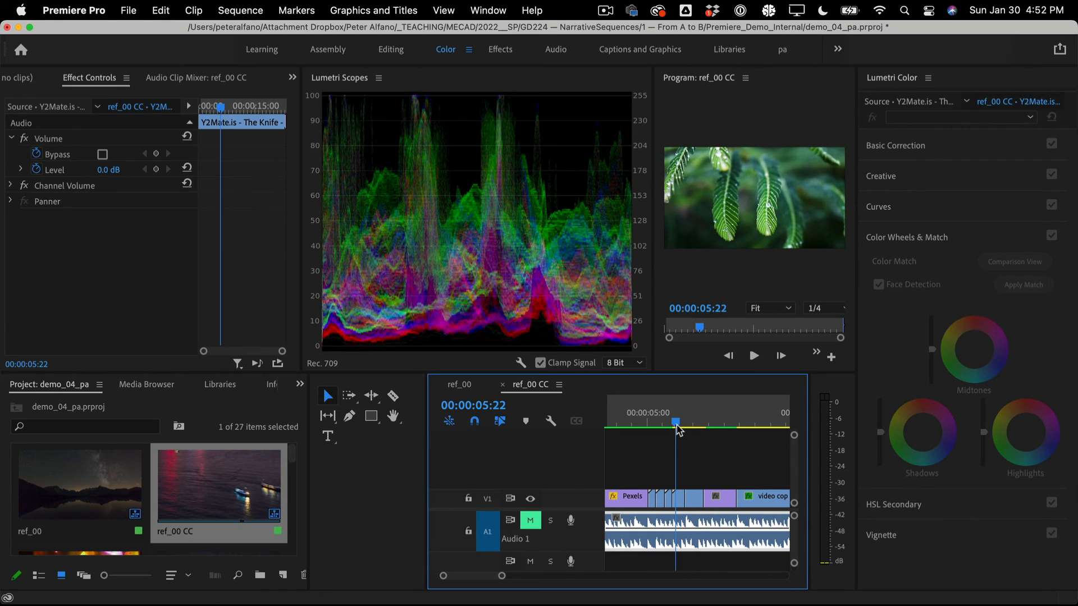
left_click(678, 500)
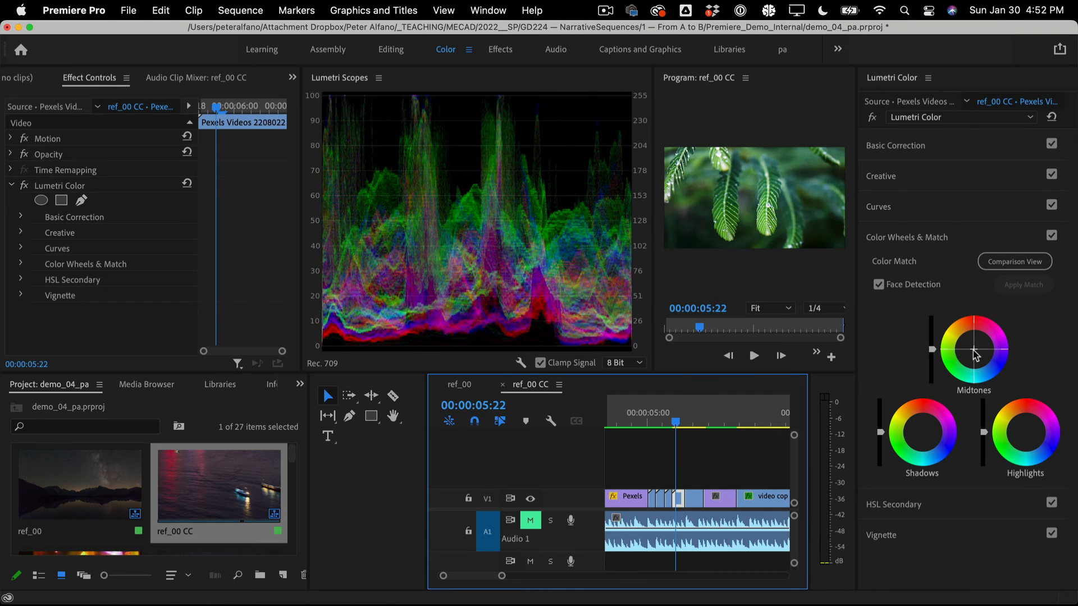
left_click_drag(973, 351, 968, 342)
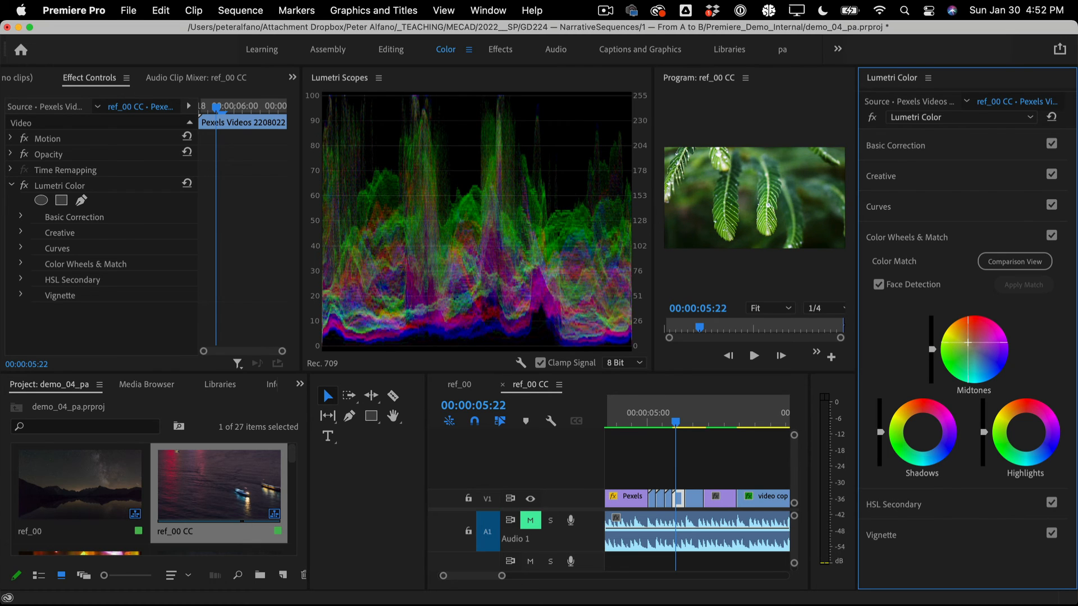
Lower the squirrel clip's Shadows level slightly and raise its Highlights level to the maximum
left_click_drag(679, 426, 691, 426)
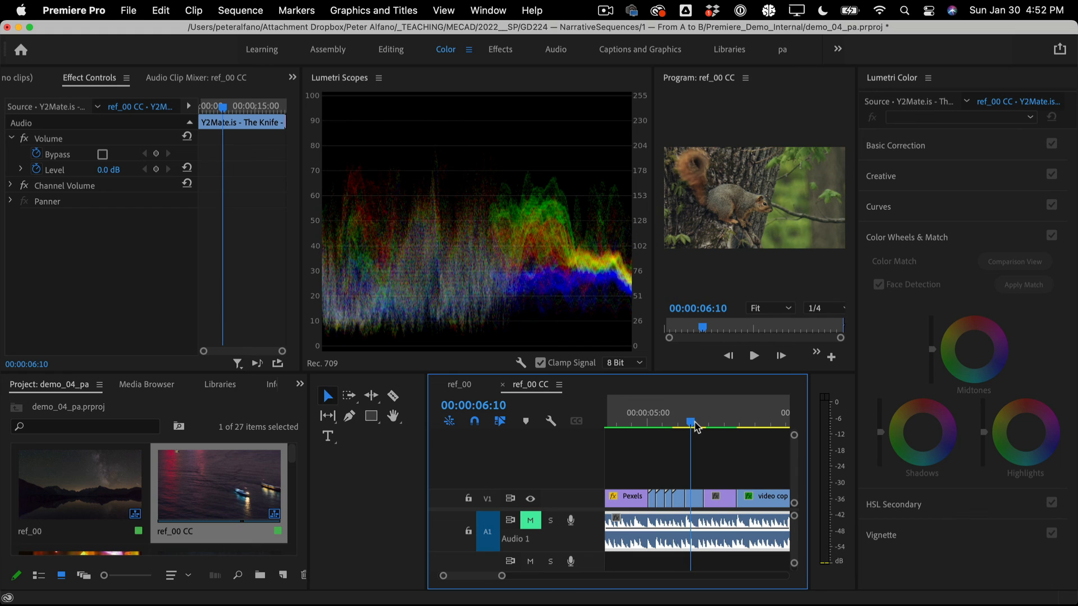
left_click(694, 497)
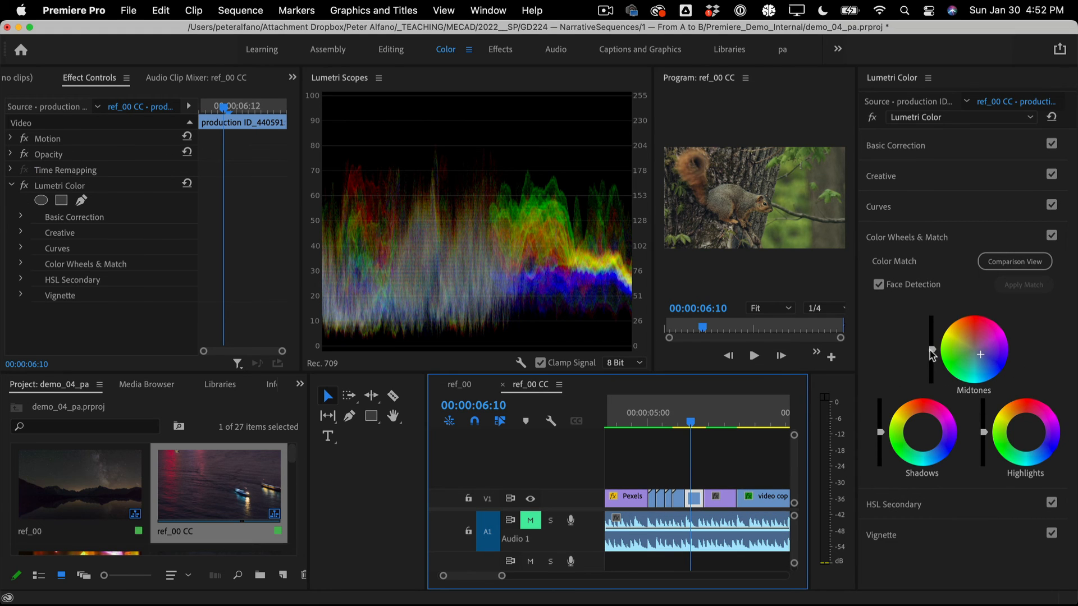
left_click_drag(880, 433, 882, 436)
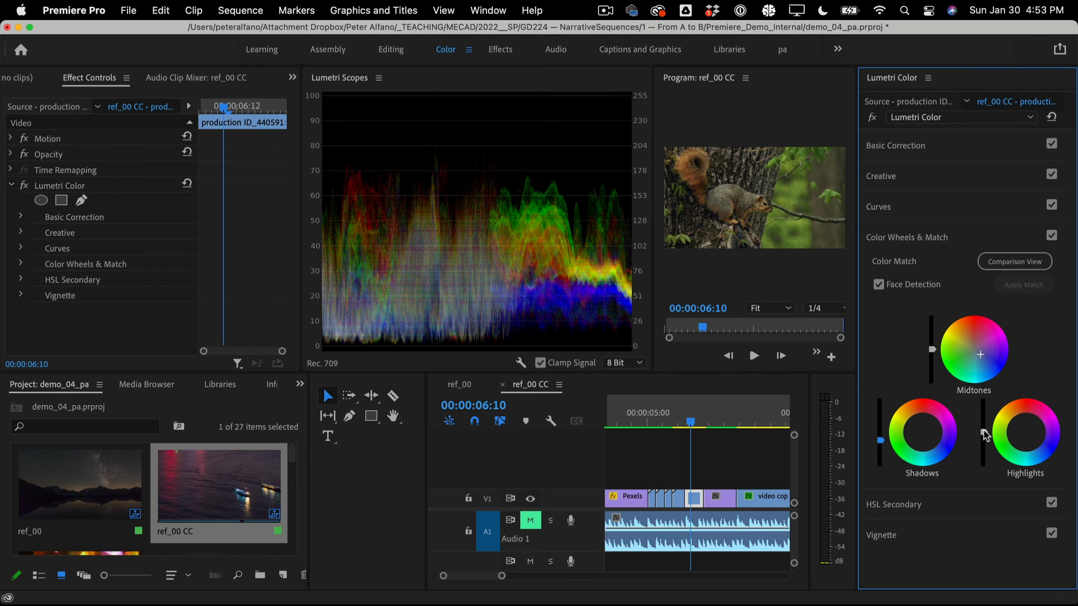
left_click_drag(983, 432, 984, 400)
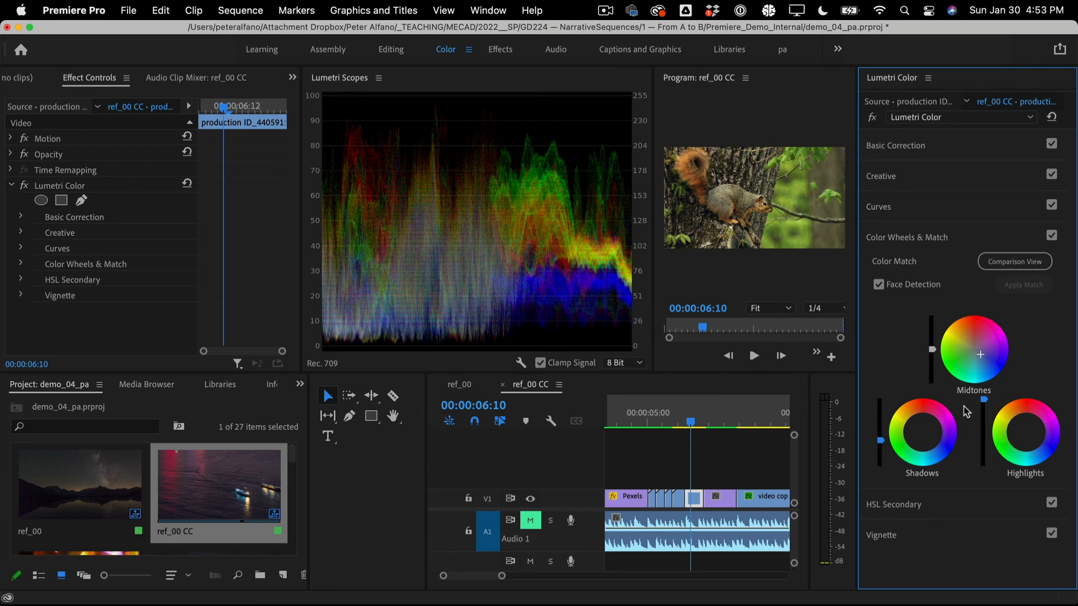
Raise the squirrel clip's Midtones level slightly and nudge its Midtones wheel a little further toward blue
left_click_drag(932, 349, 932, 346)
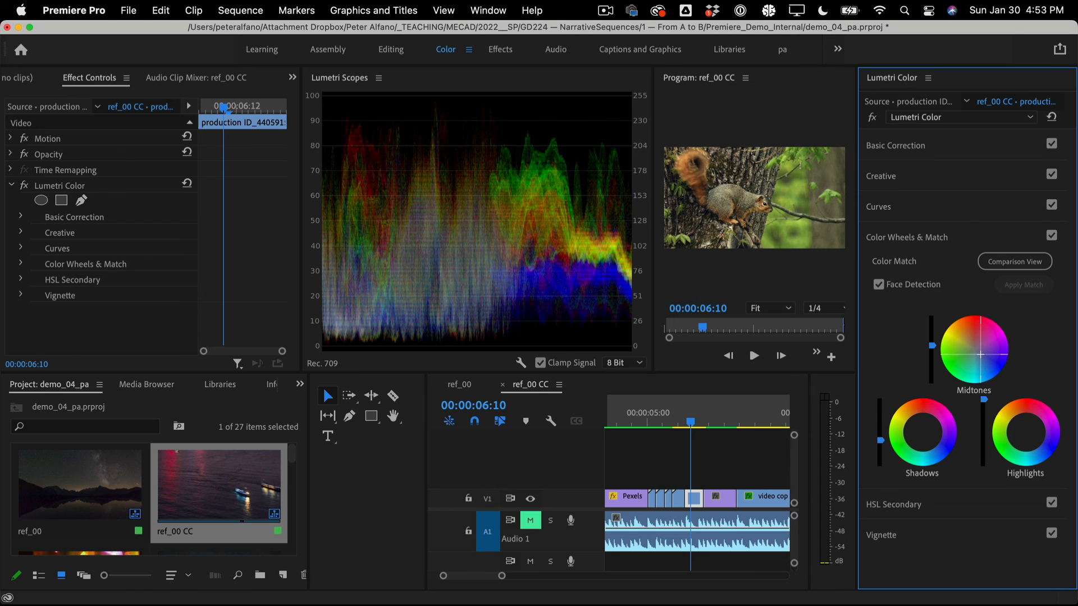
left_click_drag(980, 354, 981, 355)
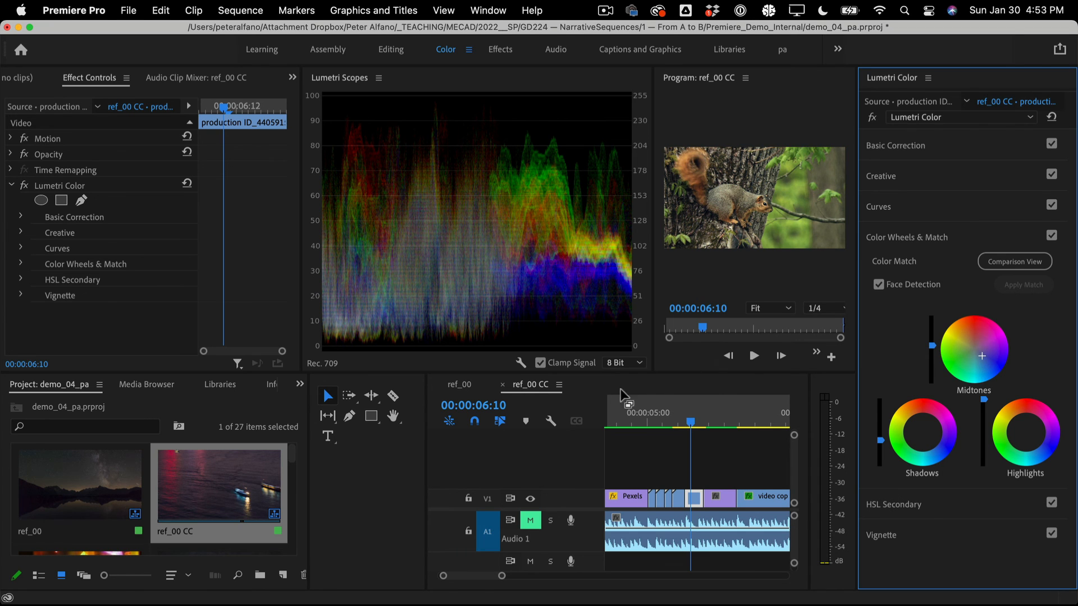
On the treetop clip at 00:00:05:10, pull the white RGB curve's white point inward and add a lowered point in the shadows
mouse_move(662, 421)
left_mouse_down()
mouse_move(649, 424)
mouse_move(663, 426)
left_mouse_up()
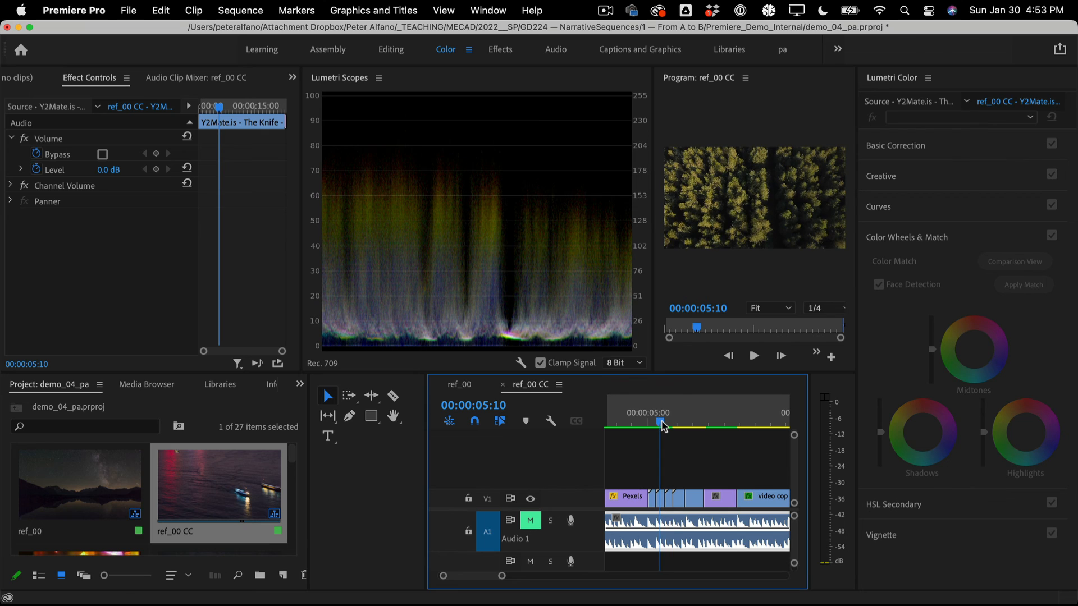
left_click(663, 503)
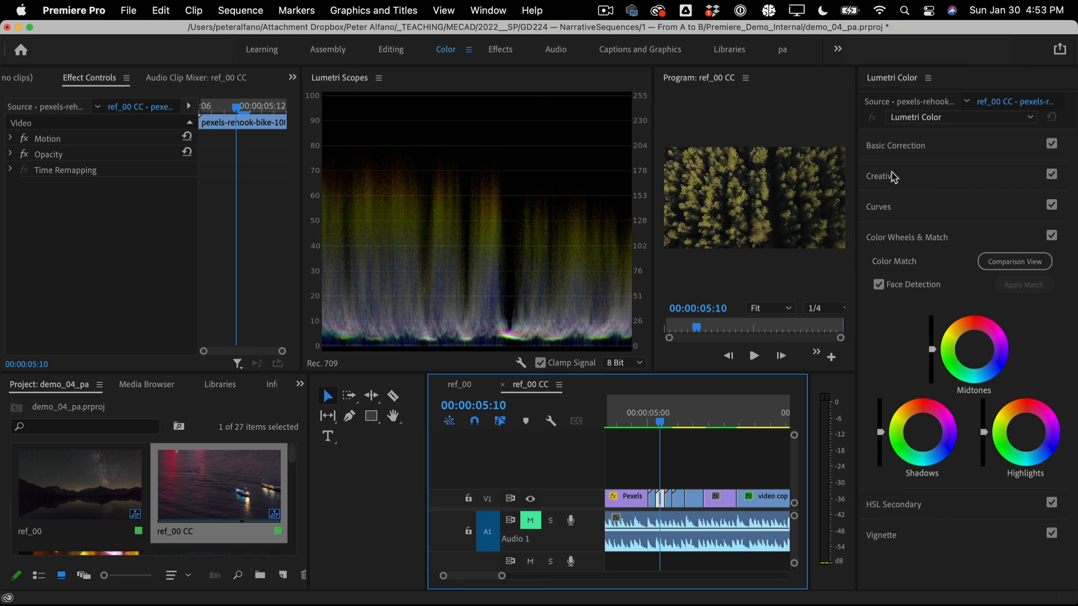
left_click(908, 210)
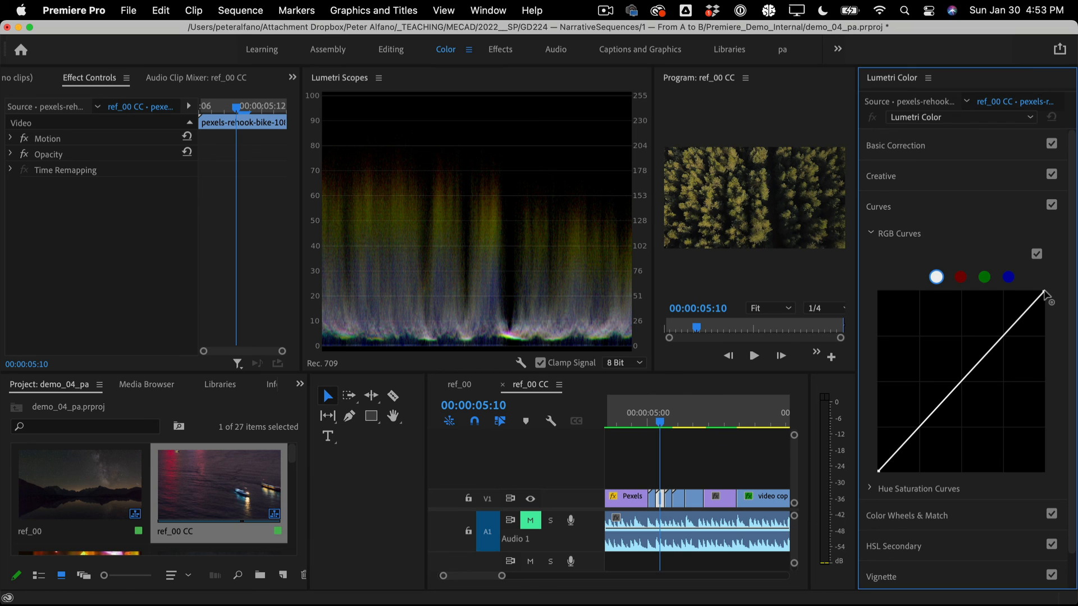
left_click_drag(1045, 296, 1025, 293)
mouse_move(1003, 291)
left_mouse_down()
mouse_move(949, 286)
mouse_move(995, 295)
left_mouse_up()
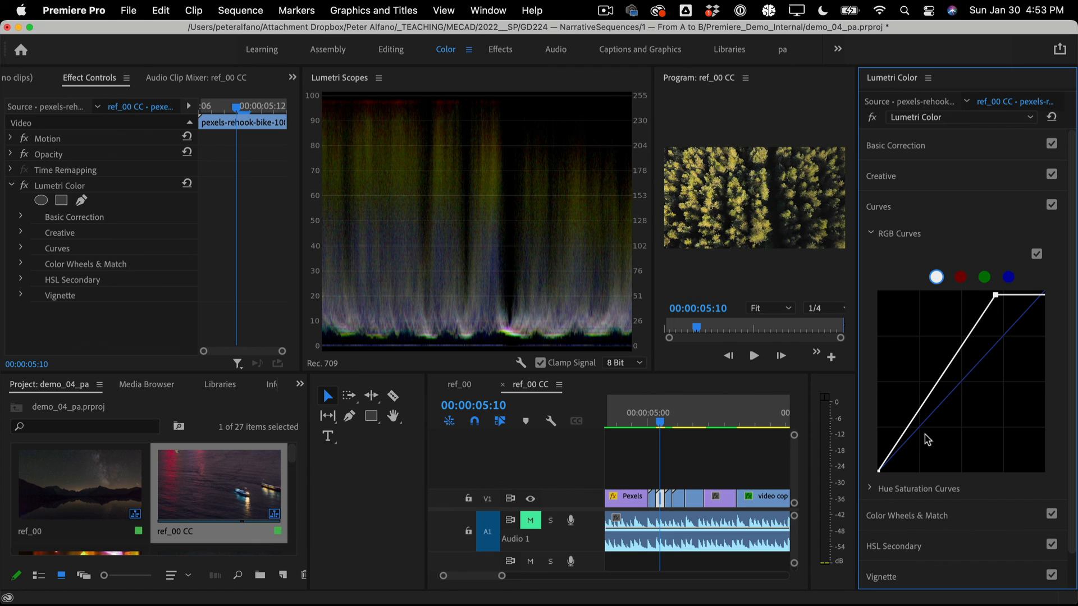
left_click_drag(896, 461, 899, 453)
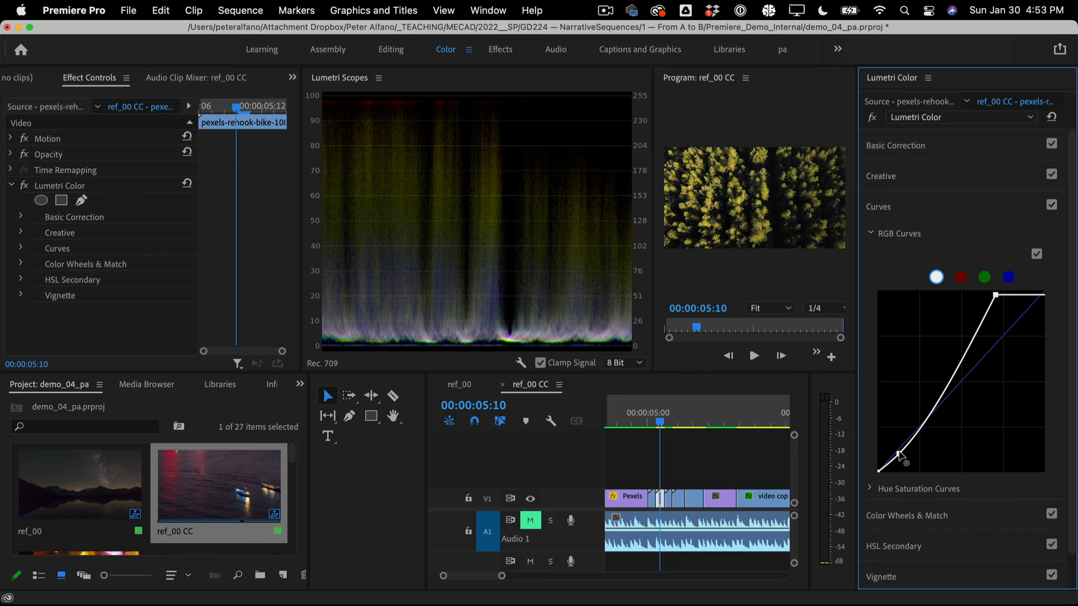